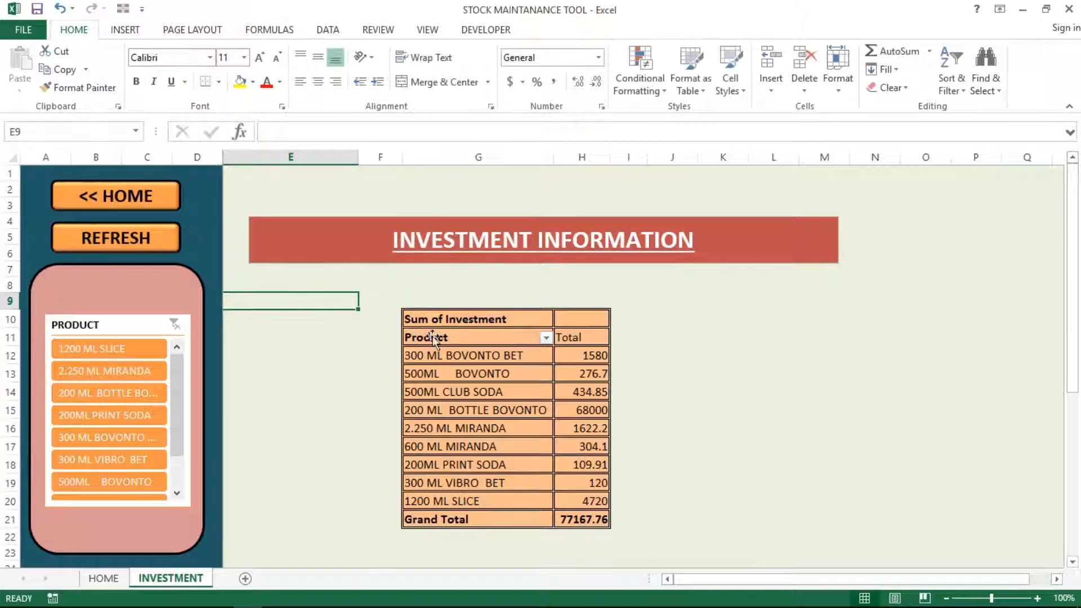
# Inspect the pivot's product labels and investment values, including 500ML CLUB SODA
pyautogui.click(432, 348)
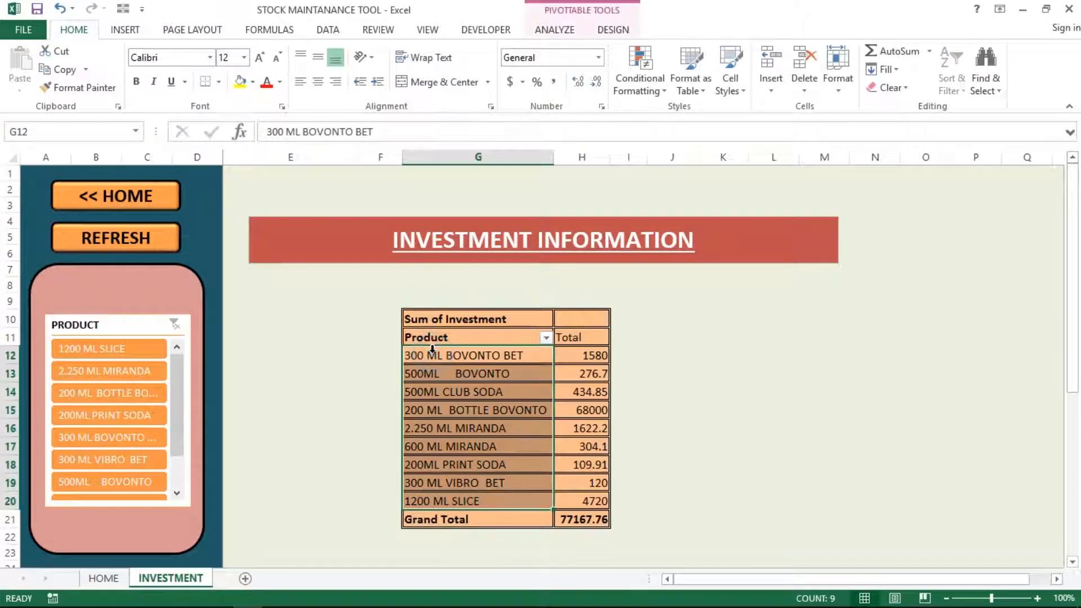
pyautogui.click(578, 354)
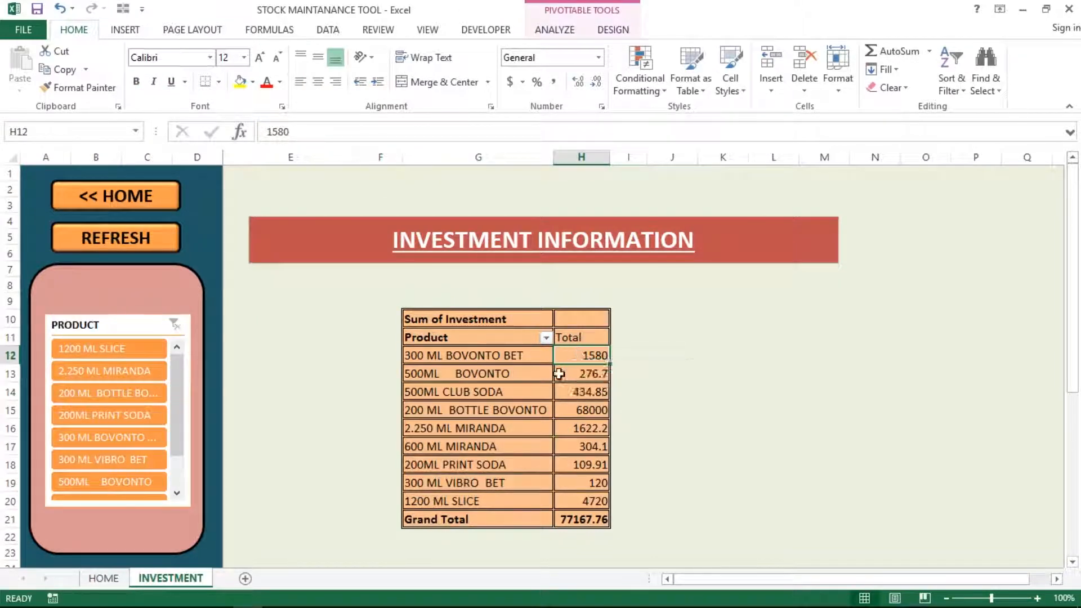
pyautogui.click(568, 393)
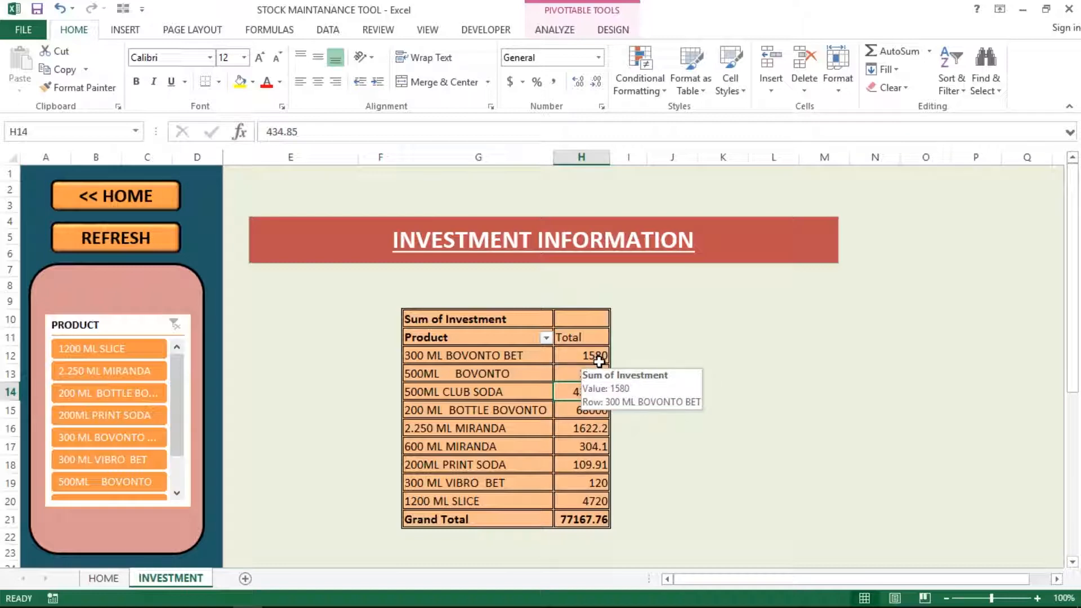
pyautogui.click(519, 365)
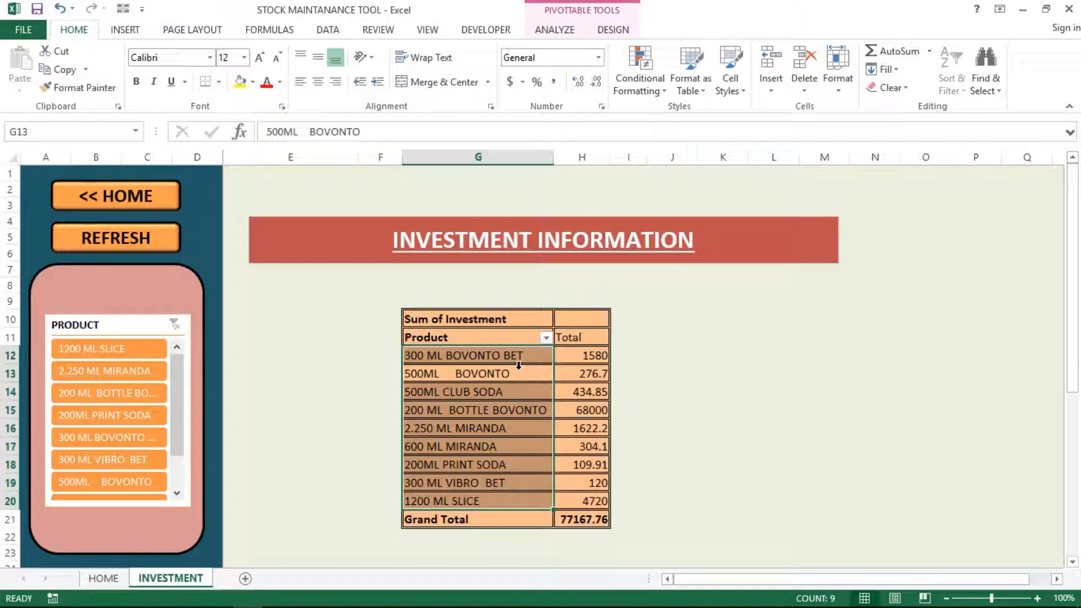
pyautogui.click(289, 376)
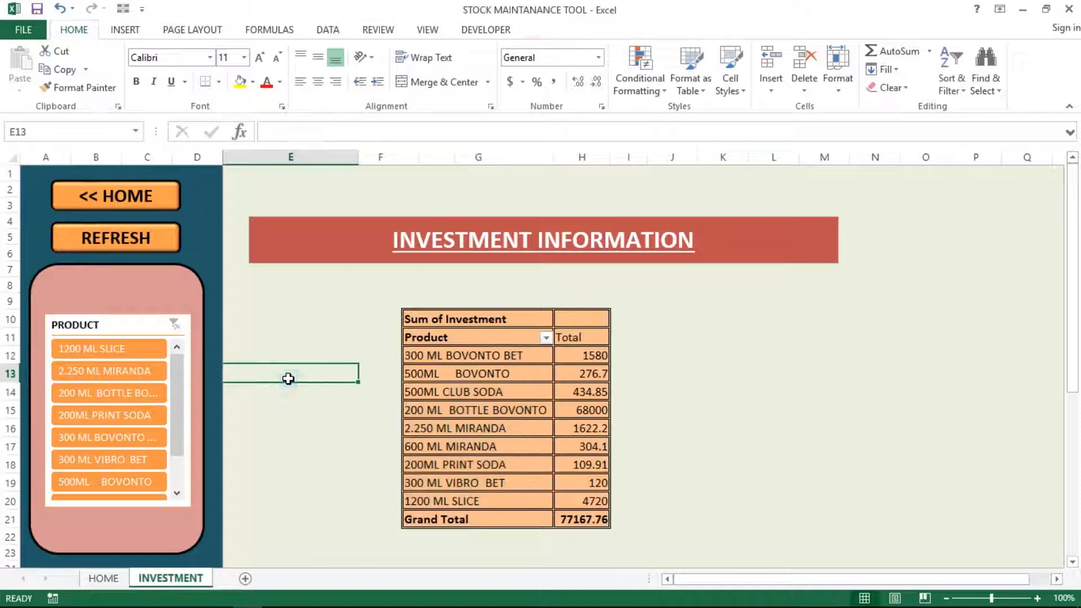
# Filter the slicer to 1200 ML SLICE, 2.250 ML MIRANDA, 200 ML BOTTLE BOVONTO, 200ML PRINT SODA, then clear it
pyautogui.click(88, 349)
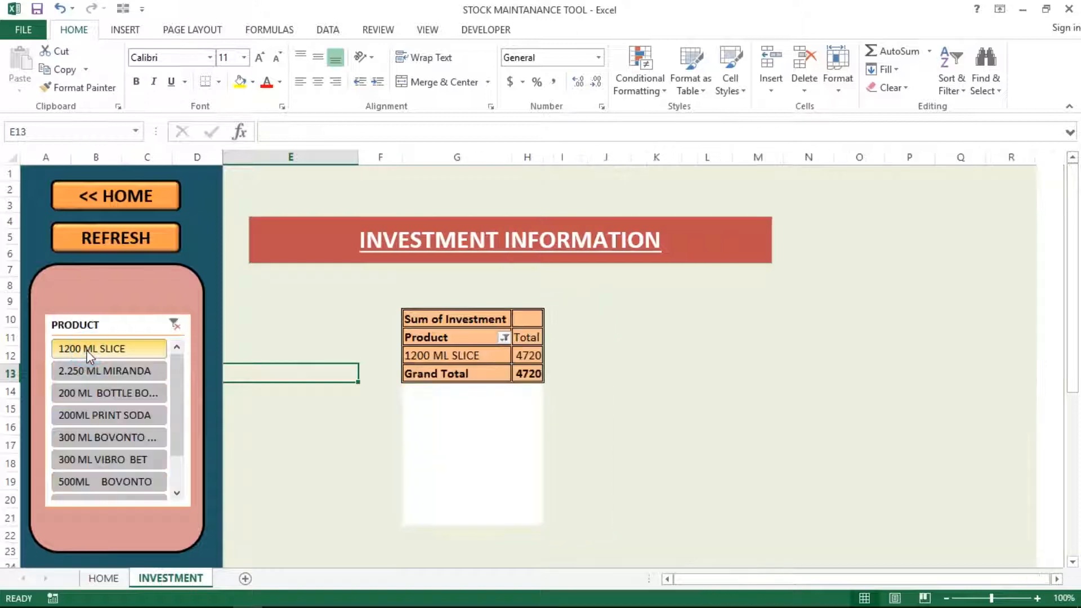
pyautogui.keyDown('ctrl'); pyautogui.click(105, 374); pyautogui.keyUp('ctrl')
pyautogui.keyDown('ctrl'); pyautogui.click(93, 398); pyautogui.keyUp('ctrl')
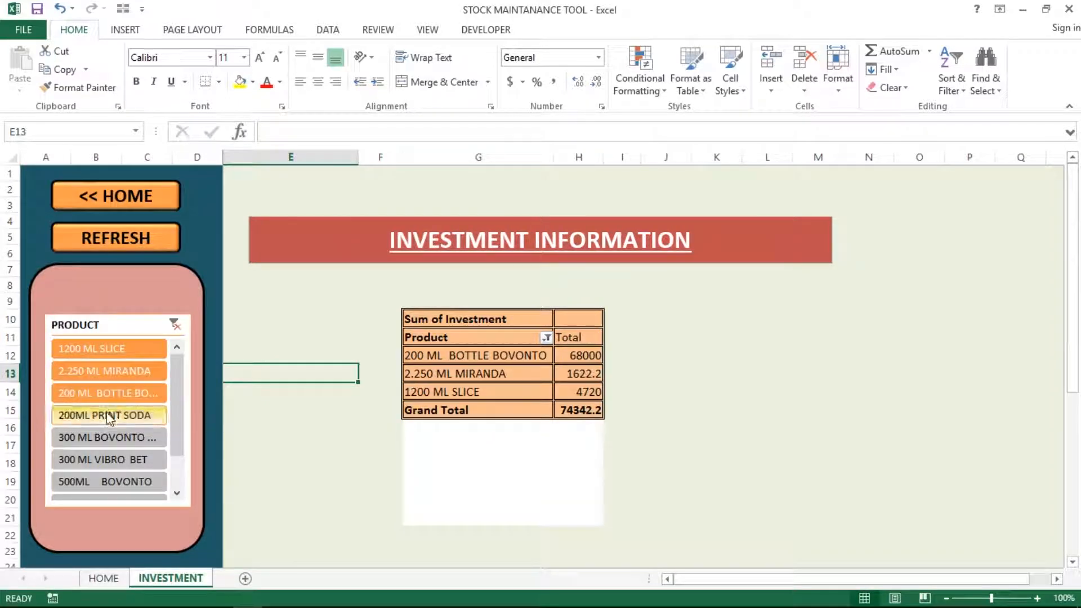
pyautogui.keyDown('ctrl'); pyautogui.click(108, 417); pyautogui.keyUp('ctrl')
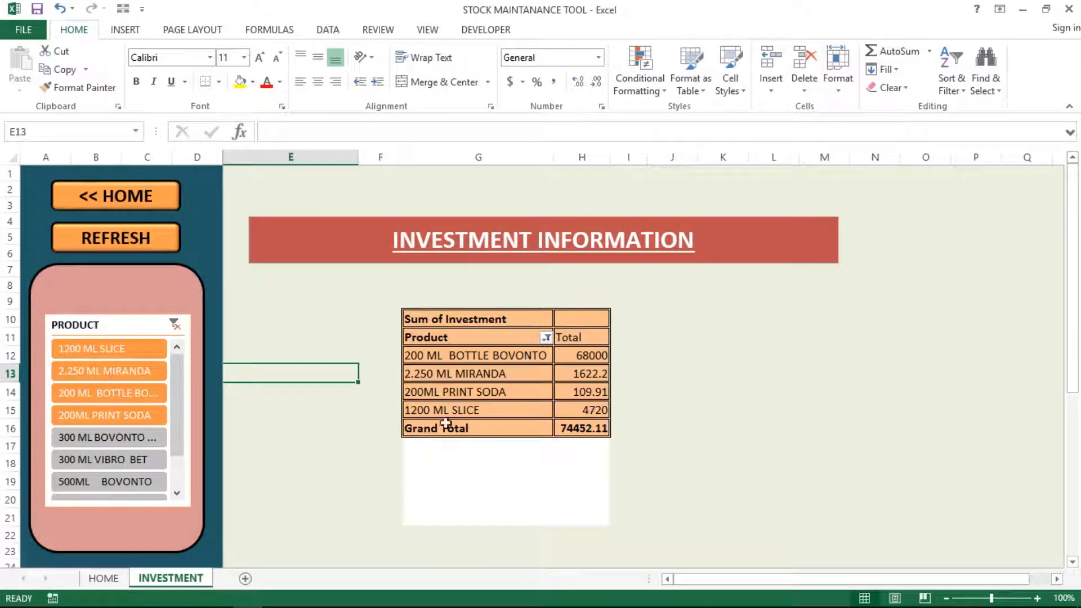
pyautogui.click(178, 403)
pyautogui.moveTo(178, 402); pyautogui.dragTo(183, 368)
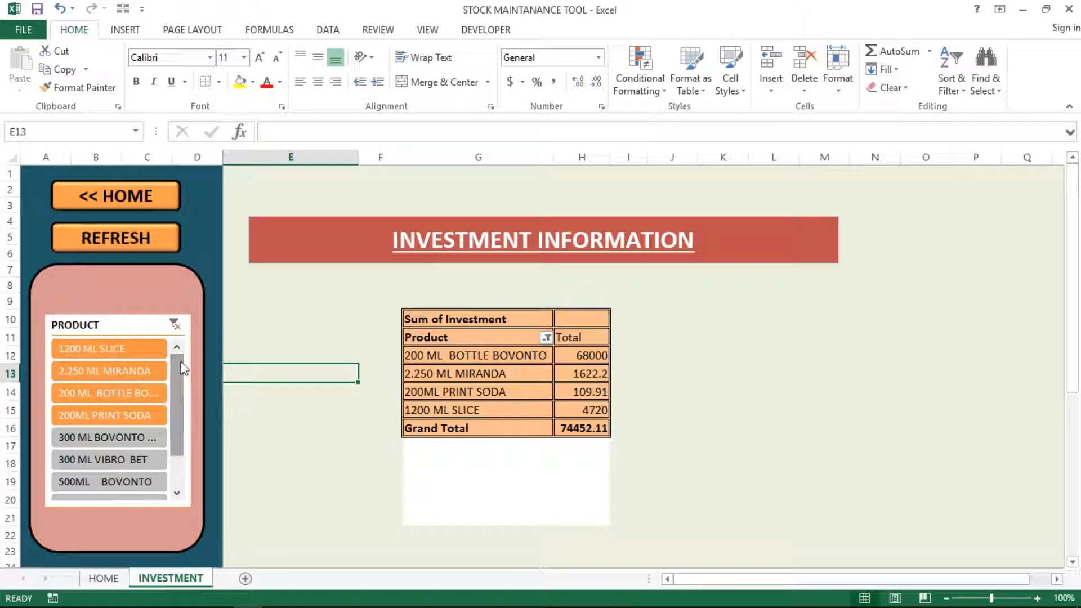
pyautogui.click(174, 324)
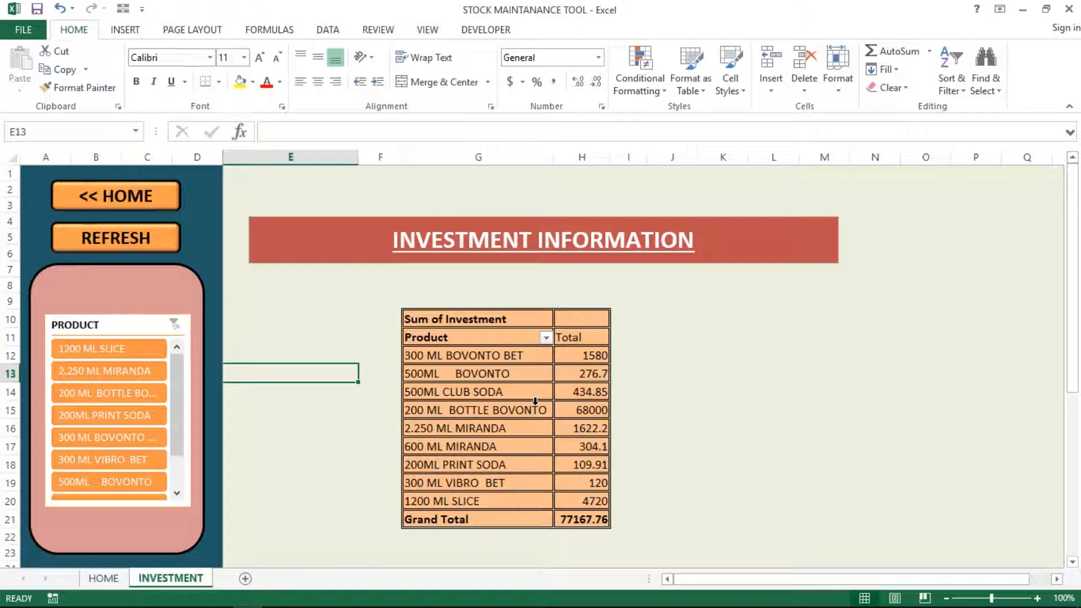
# Open the HOME shape's assigned macro, GoHome2, in the VBA editor
pyautogui.click(255, 291)
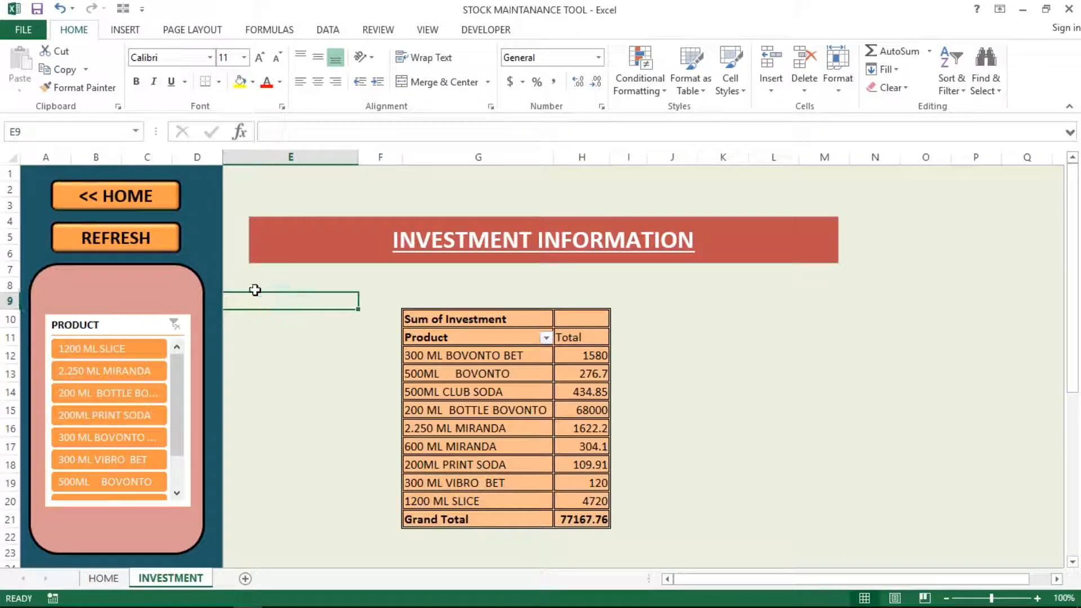
pyautogui.click(210, 251)
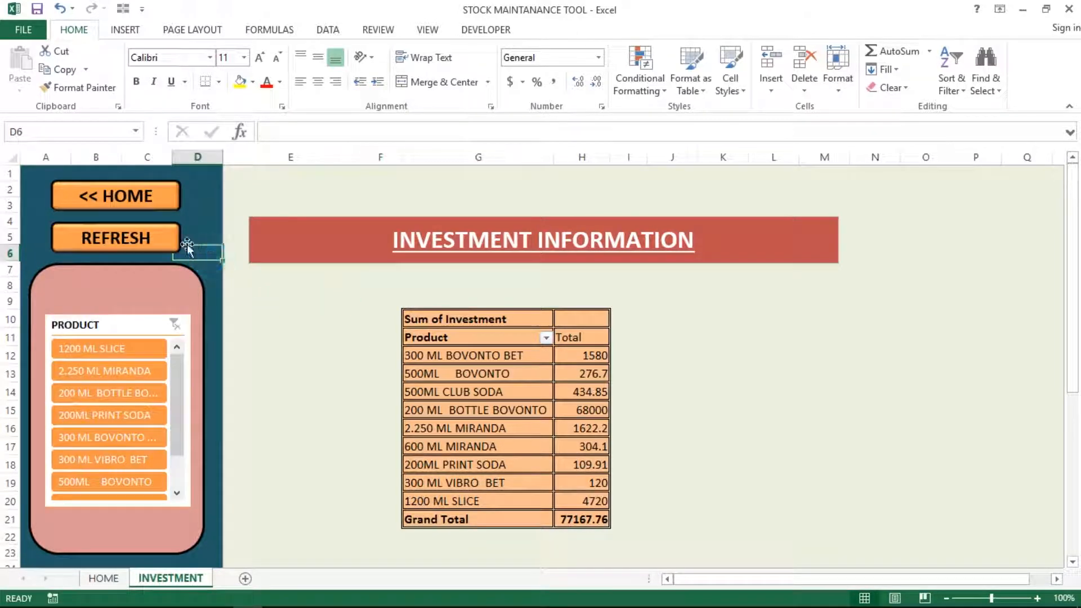
pyautogui.rightClick(111, 205)
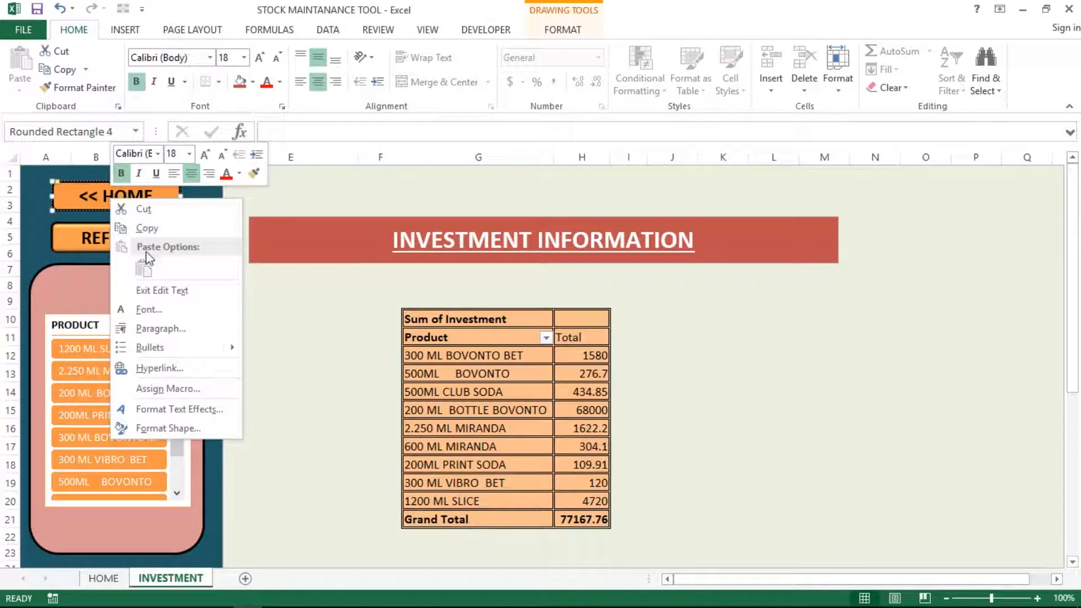
pyautogui.click(160, 390)
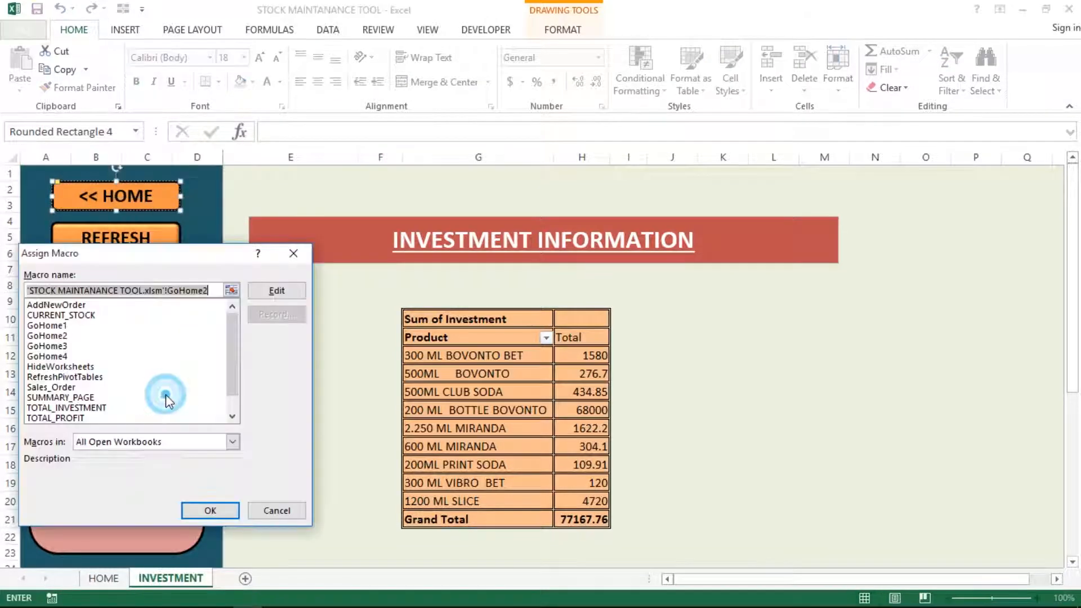
pyautogui.click(277, 290)
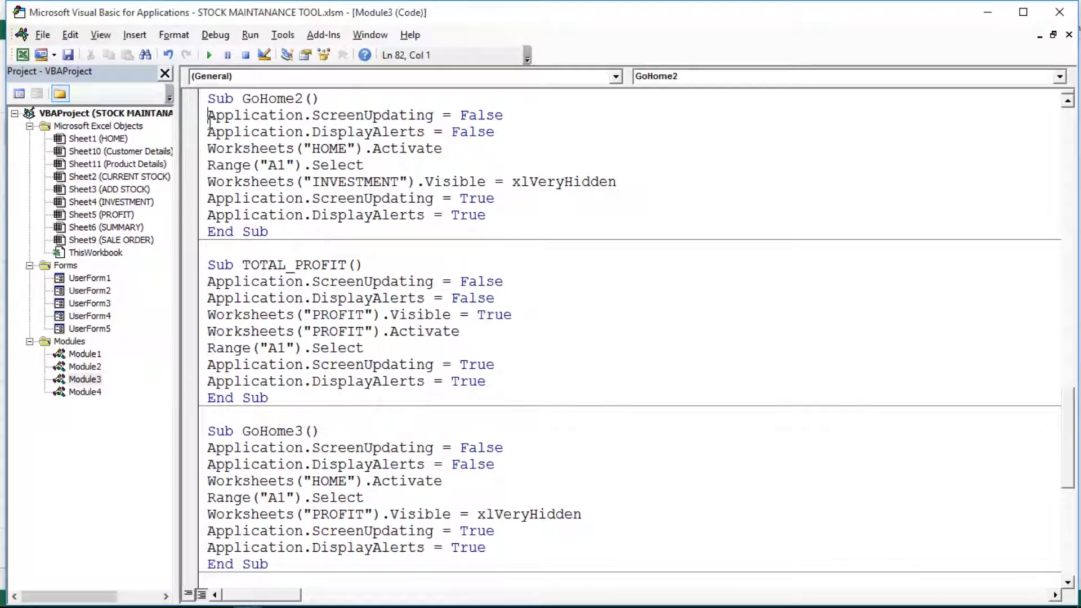
# Review the GoHome2 body, its Range("A1") line and the Worksheets("INVESTMENT") reference
pyautogui.moveTo(208, 116); pyautogui.dragTo(492, 218)
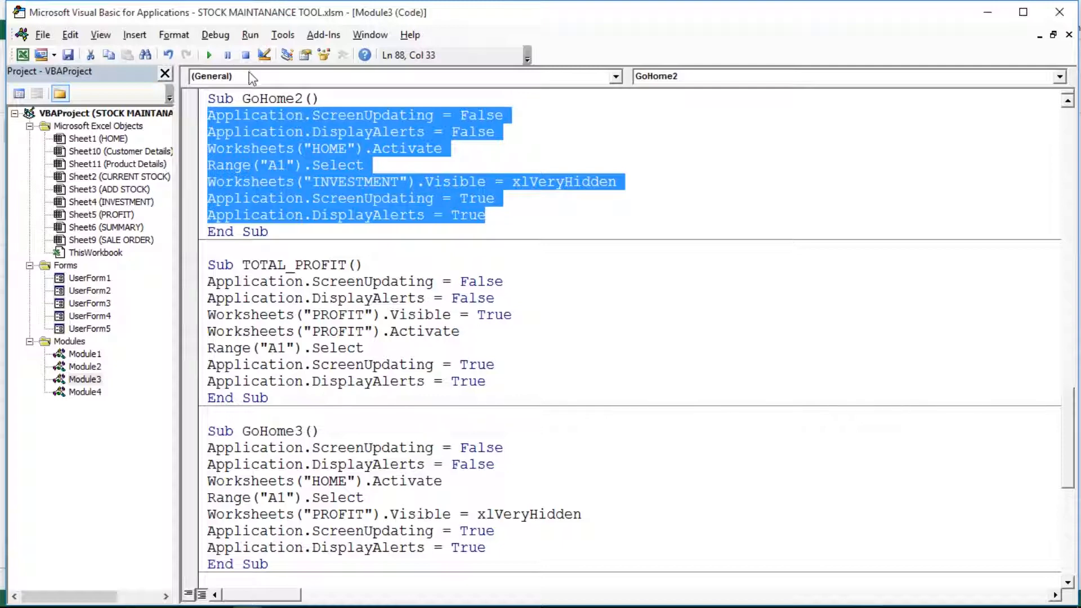
pyautogui.click(268, 117)
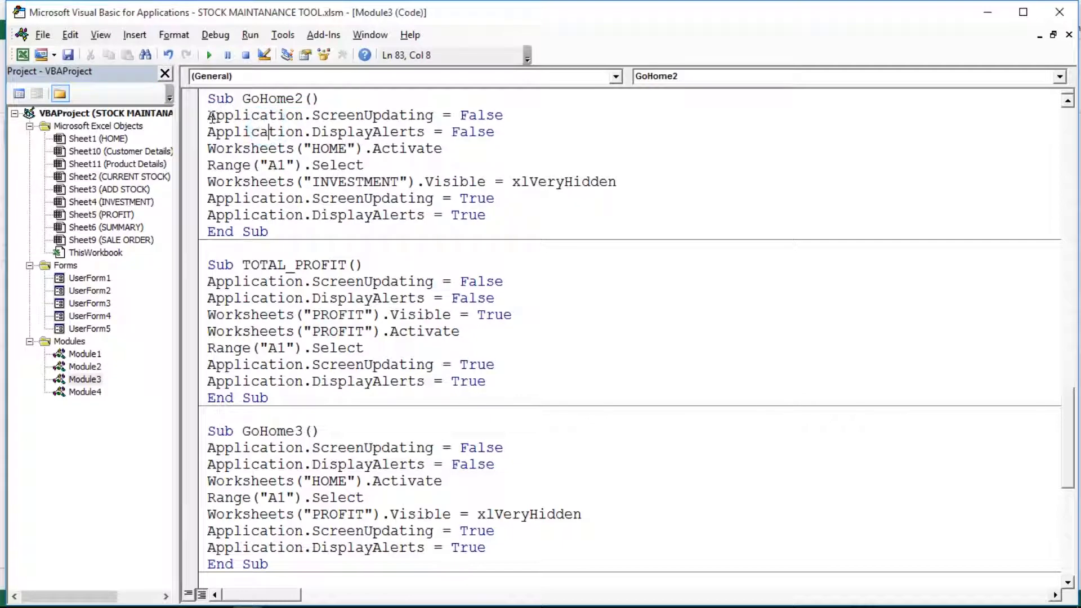
pyautogui.click(211, 117)
pyautogui.click(214, 160)
pyautogui.moveTo(276, 165); pyautogui.dragTo(285, 164)
pyautogui.moveTo(211, 181); pyautogui.dragTo(625, 182)
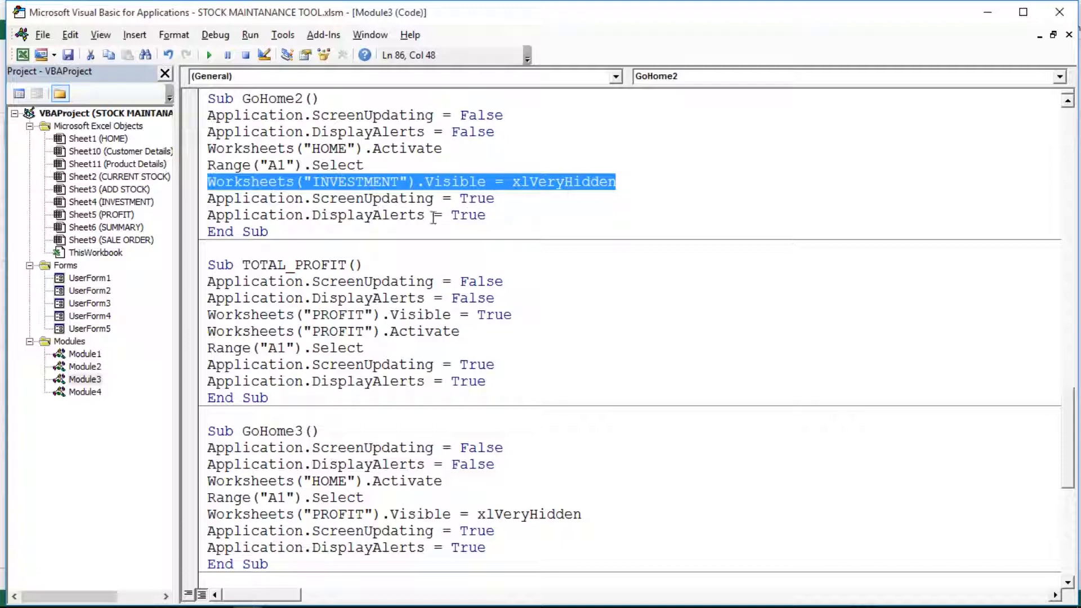
# Check the DisplayAlerts and ScreenUpdating True settings, then return to the Excel workbook
pyautogui.click(462, 216)
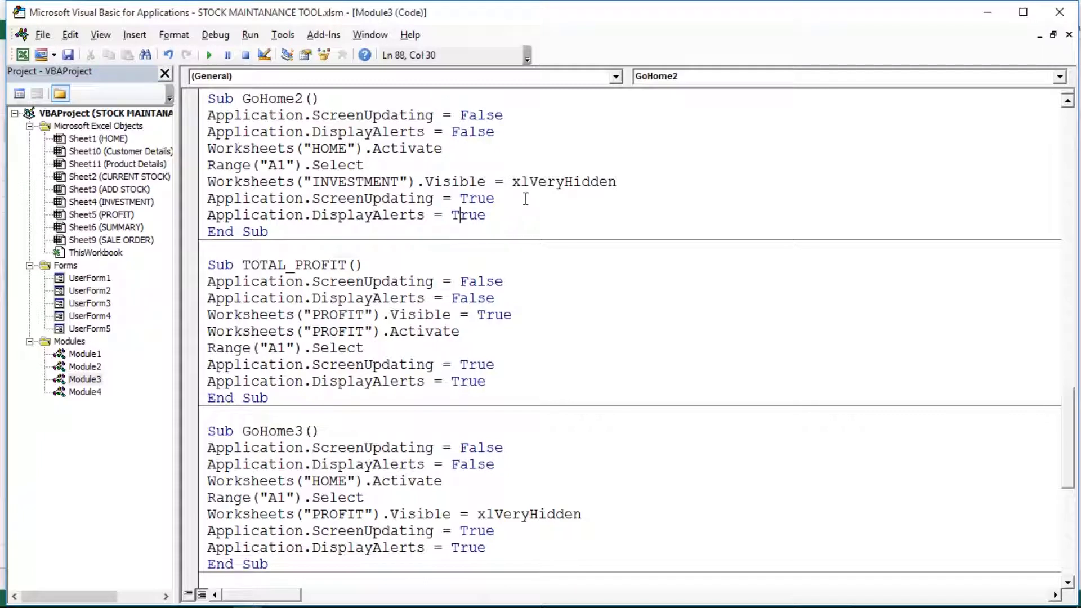
pyautogui.click(452, 199)
pyautogui.click(445, 213)
pyautogui.click(382, 199)
pyautogui.moveTo(209, 117); pyautogui.dragTo(479, 196)
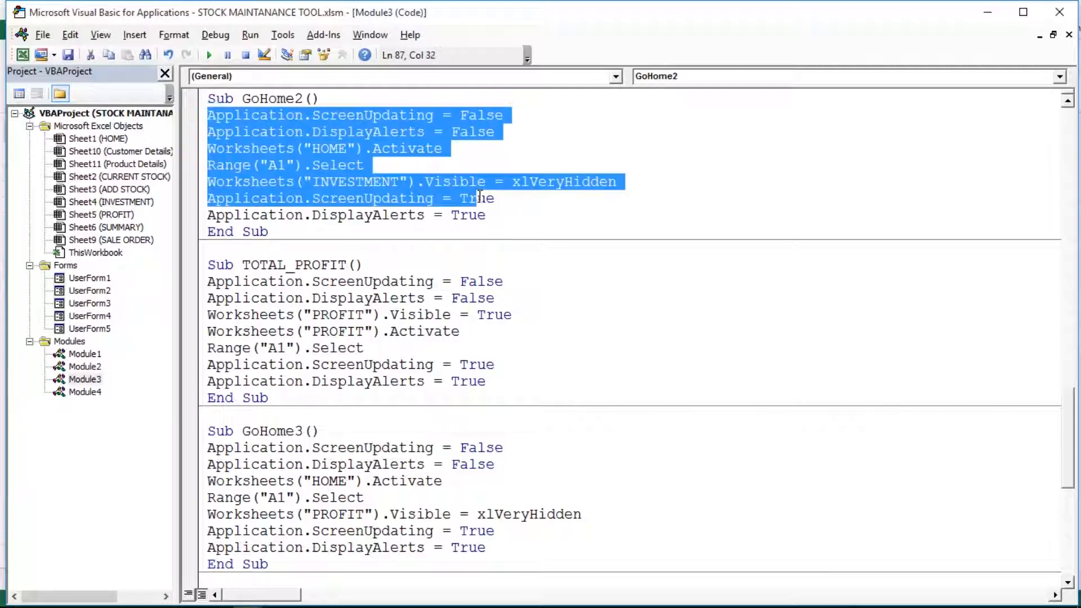
pyautogui.click(22, 54)
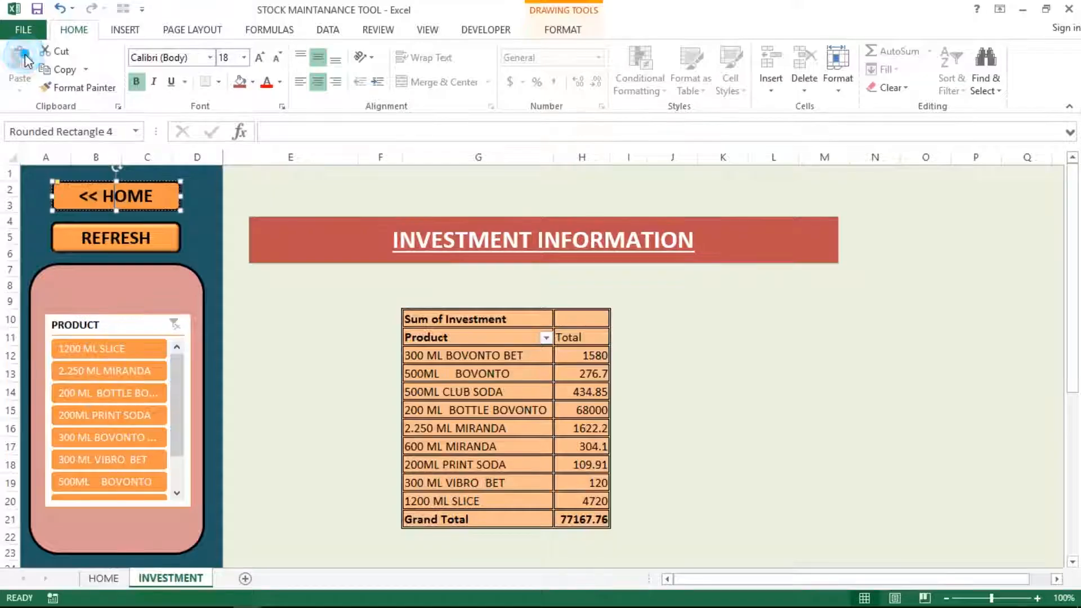
pyautogui.click(193, 204)
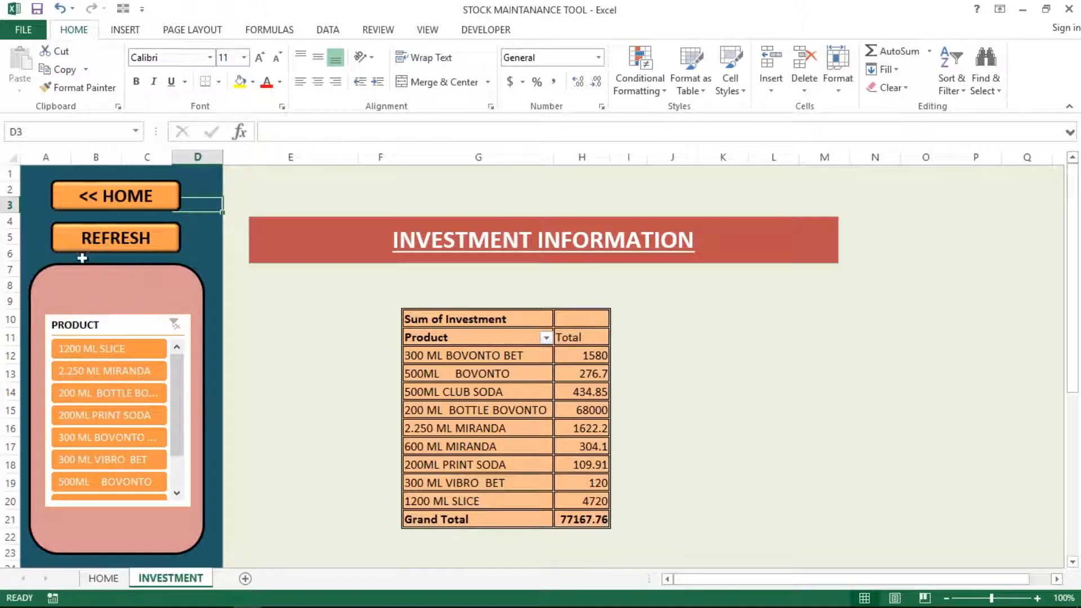
pyautogui.click(532, 408)
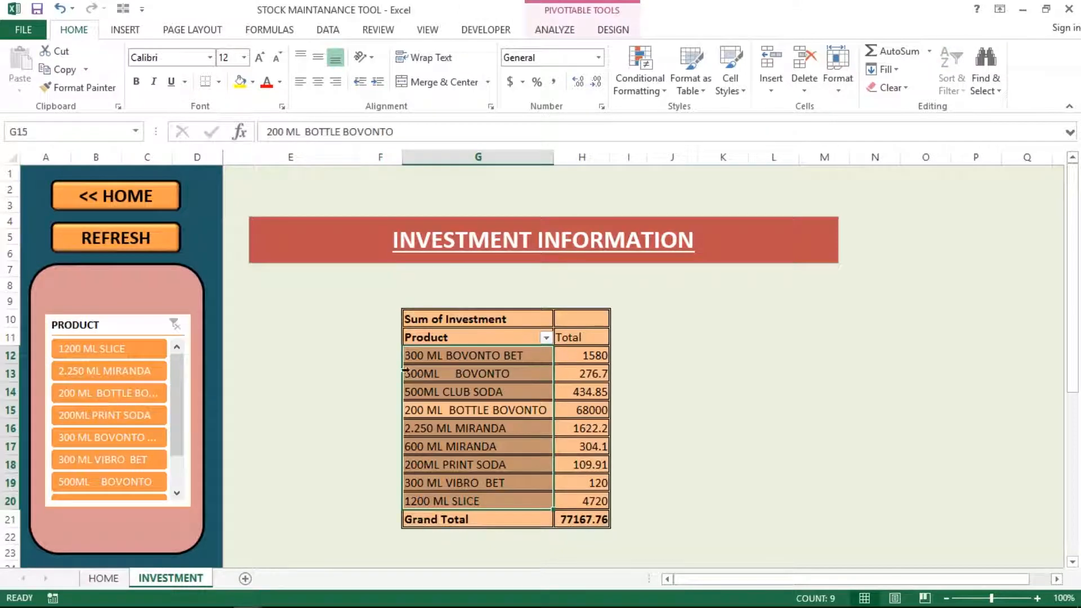
pyautogui.click(194, 238)
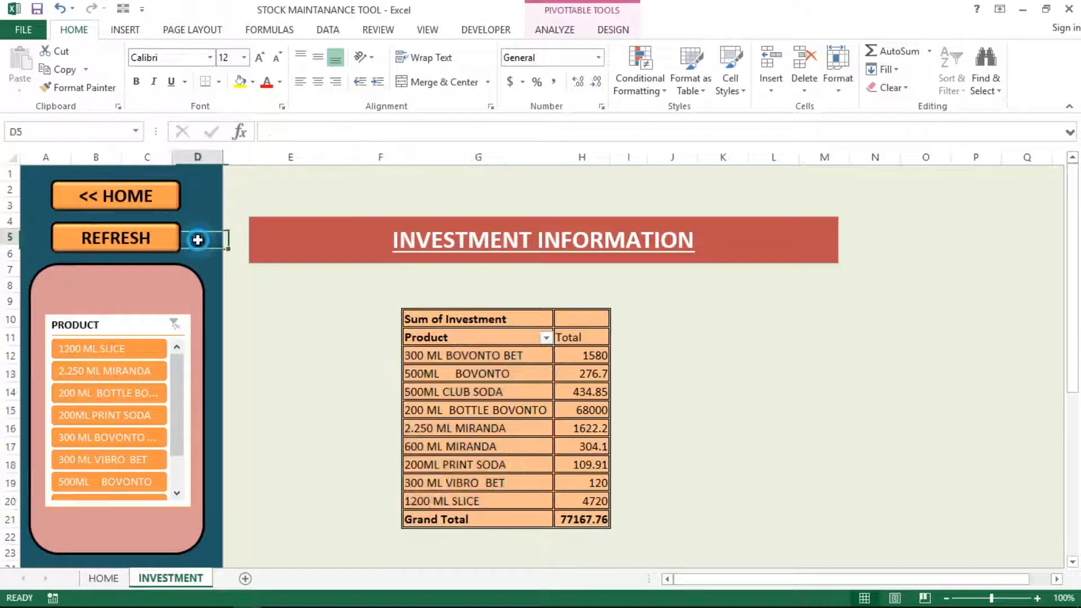
pyautogui.rightClick(140, 240)
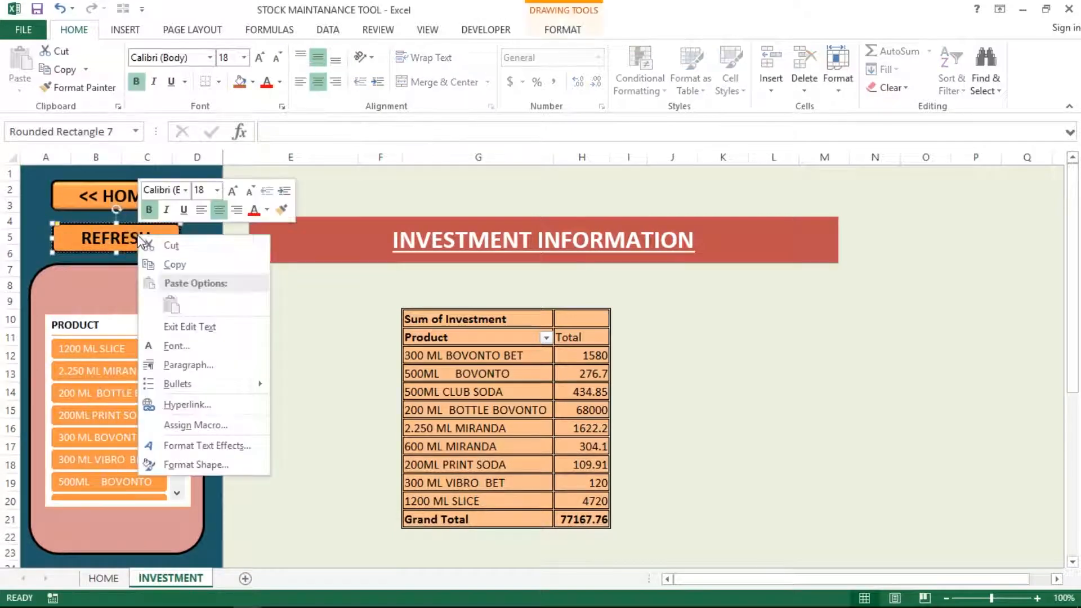
pyautogui.click(191, 425)
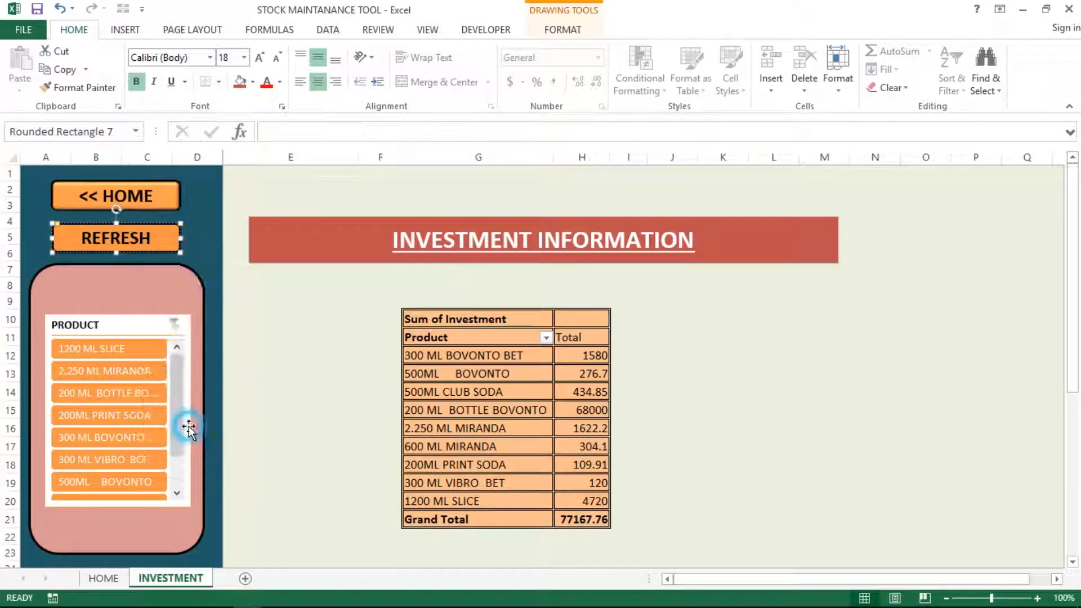
pyautogui.click(300, 324)
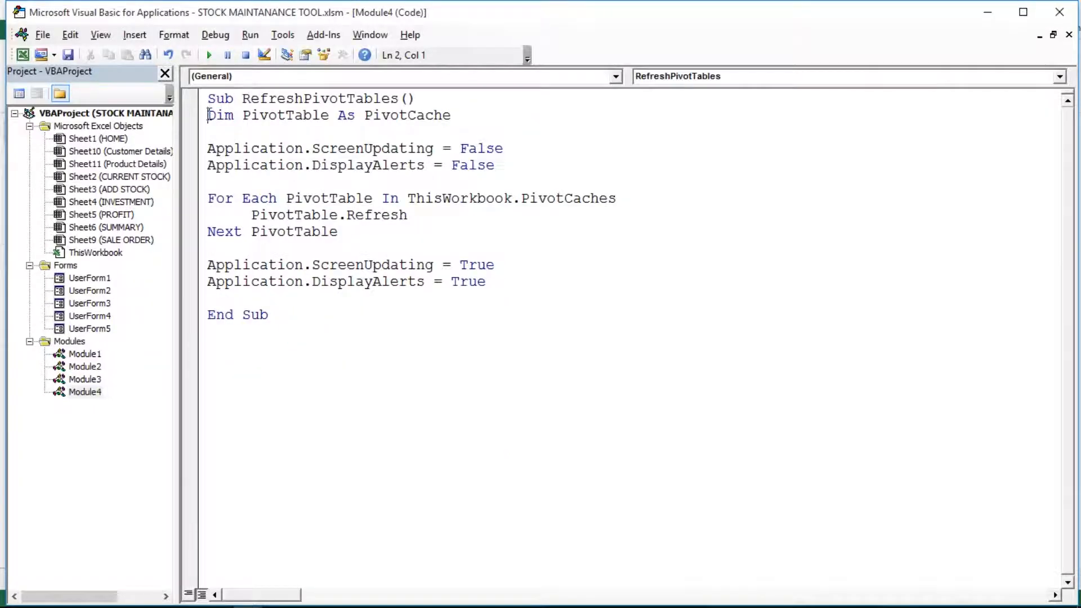
pyautogui.moveTo(209, 115); pyautogui.dragTo(520, 290)
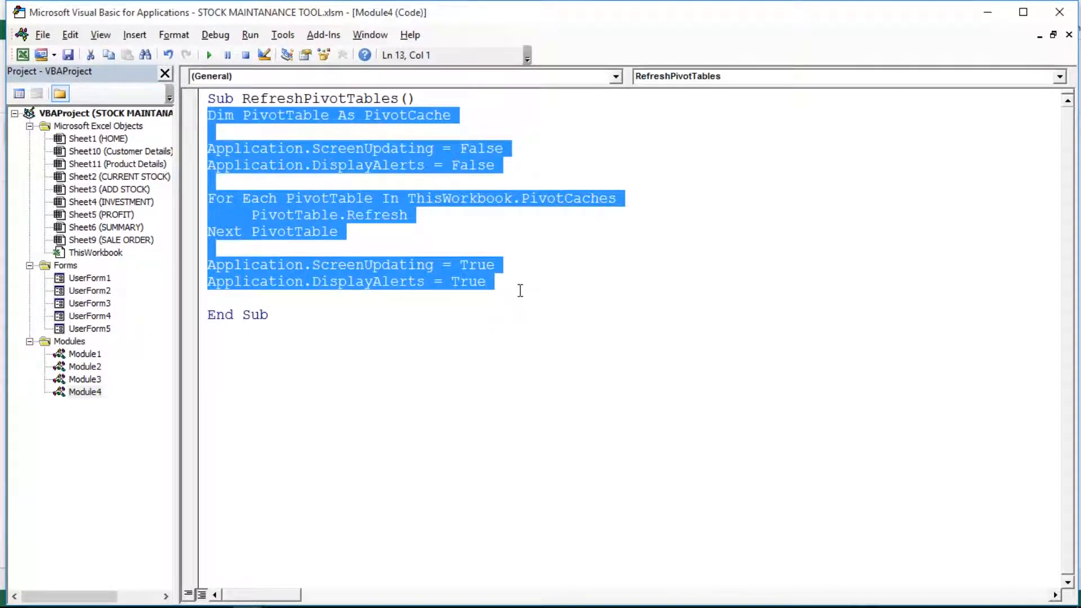
pyautogui.click(331, 214)
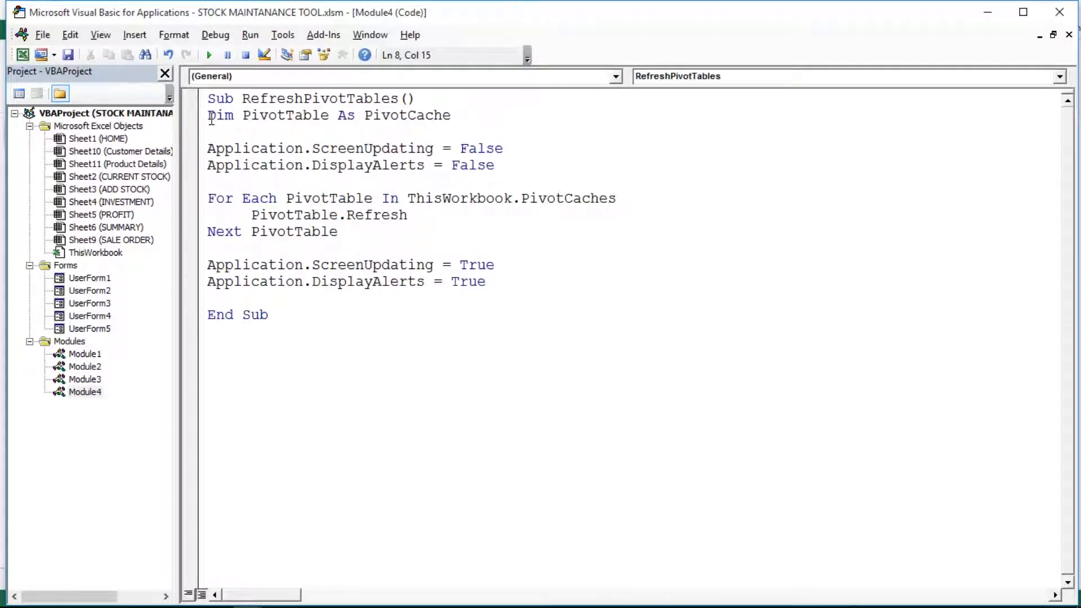
pyautogui.moveTo(215, 198); pyautogui.dragTo(396, 241)
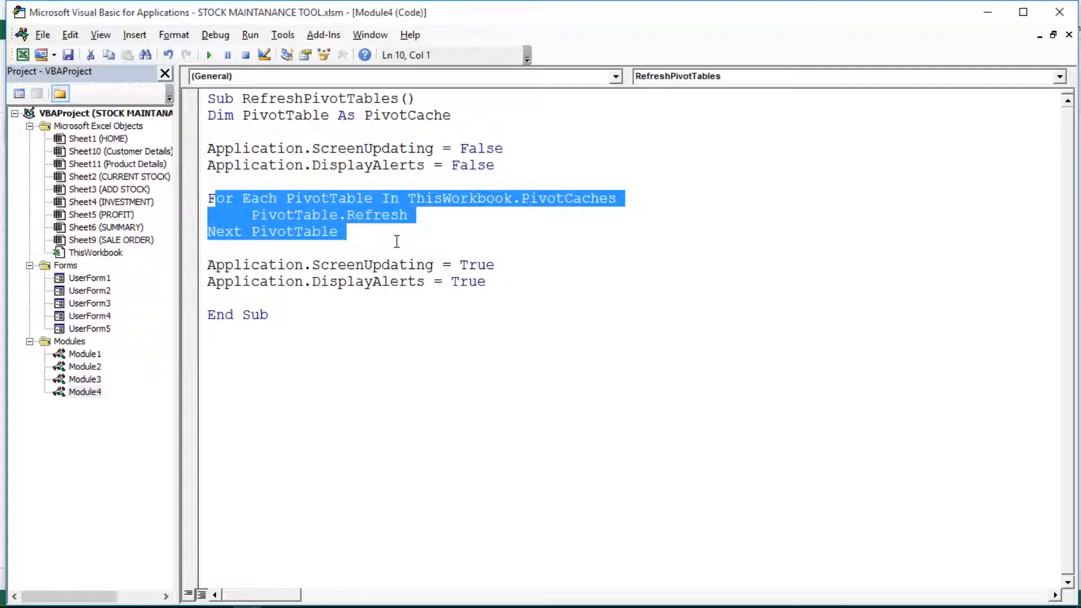
pyautogui.click(307, 298)
pyautogui.click(252, 216)
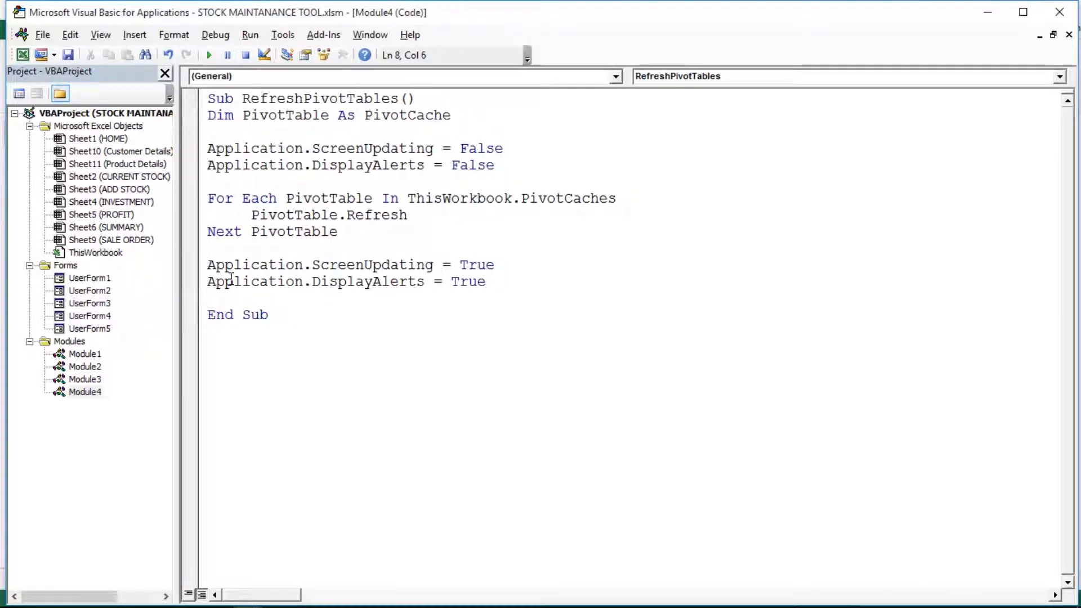
pyautogui.click(22, 55)
pyautogui.click(189, 189)
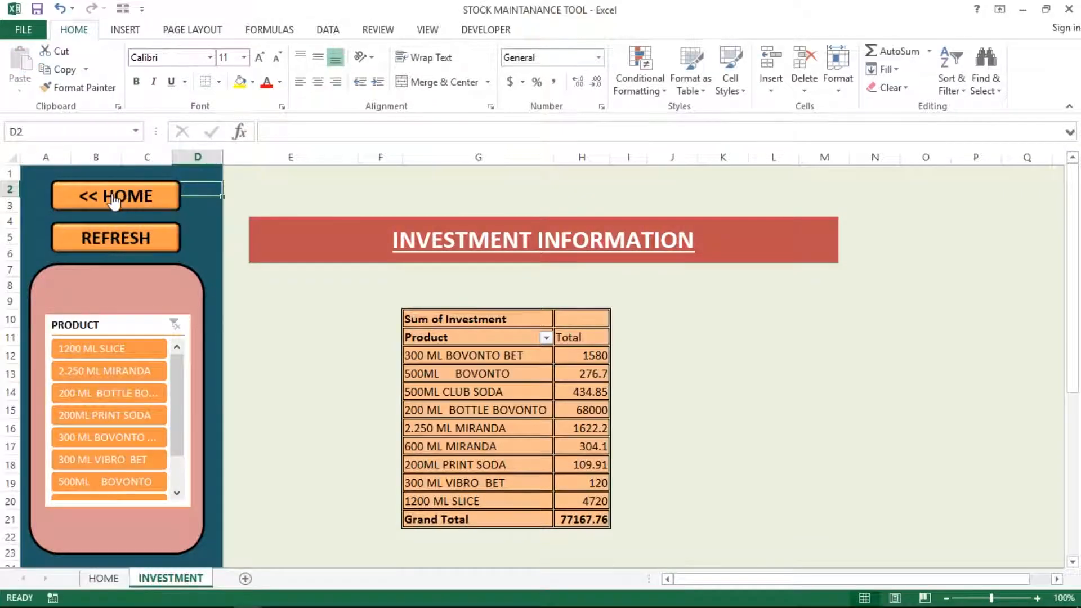
pyautogui.rightClick(114, 202)
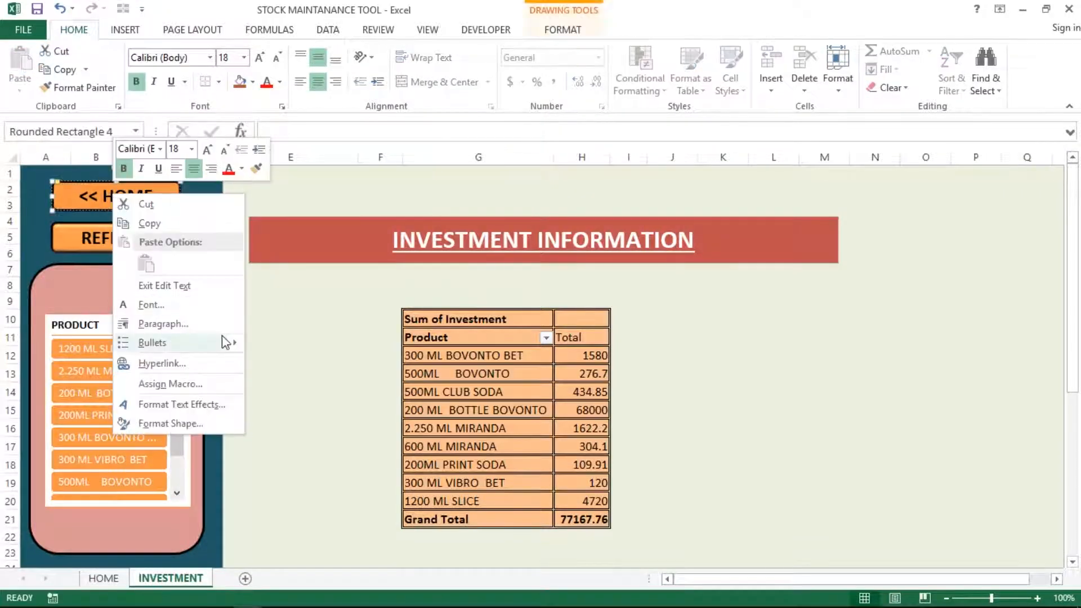
pyautogui.click(185, 384)
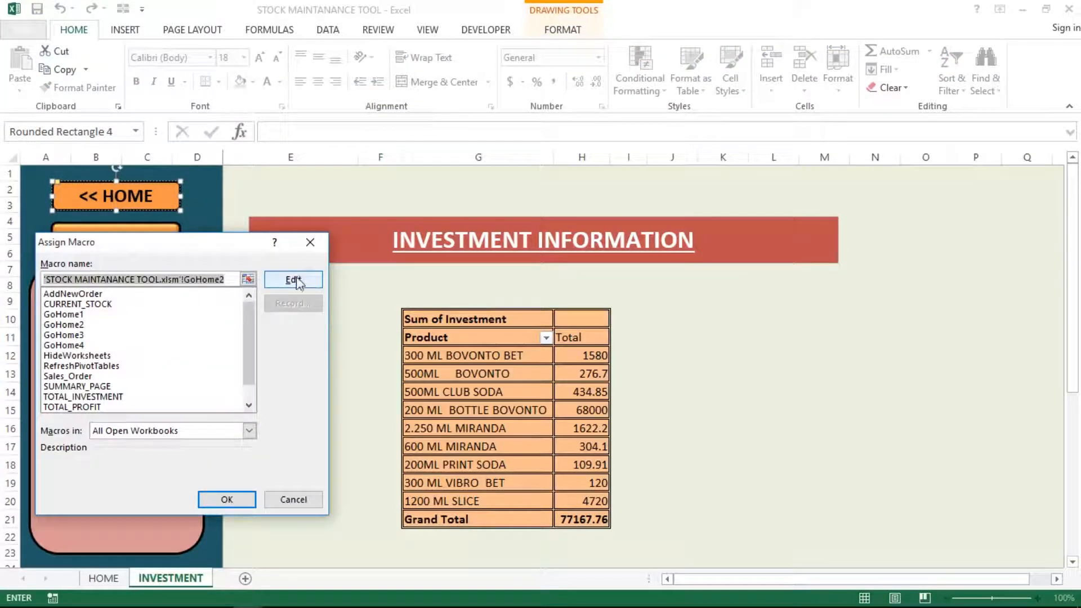
pyautogui.click(294, 280)
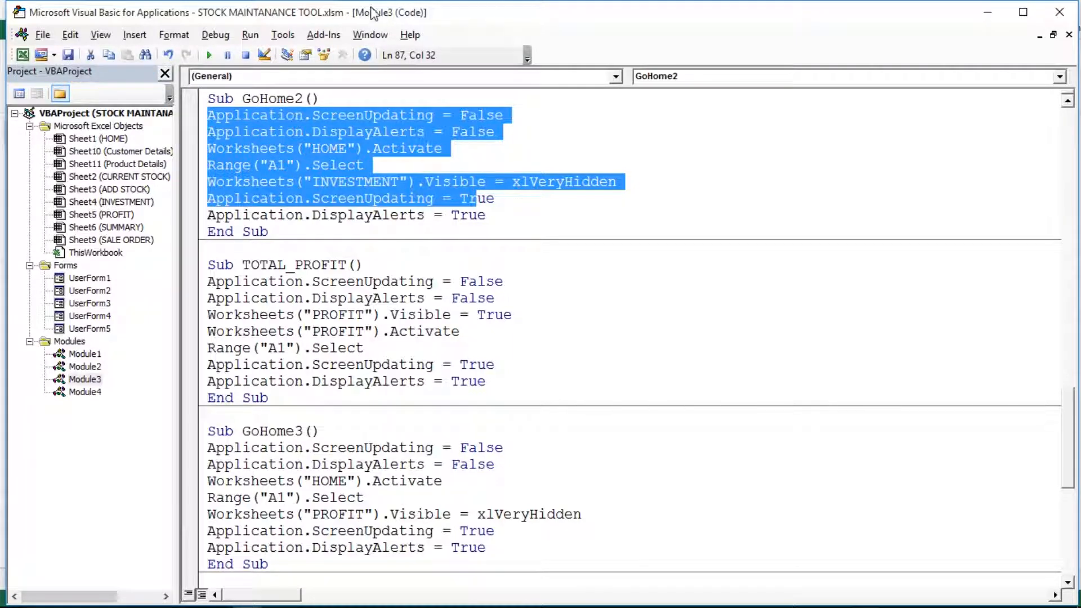
pyautogui.click(218, 131)
pyautogui.moveTo(208, 115); pyautogui.dragTo(499, 216)
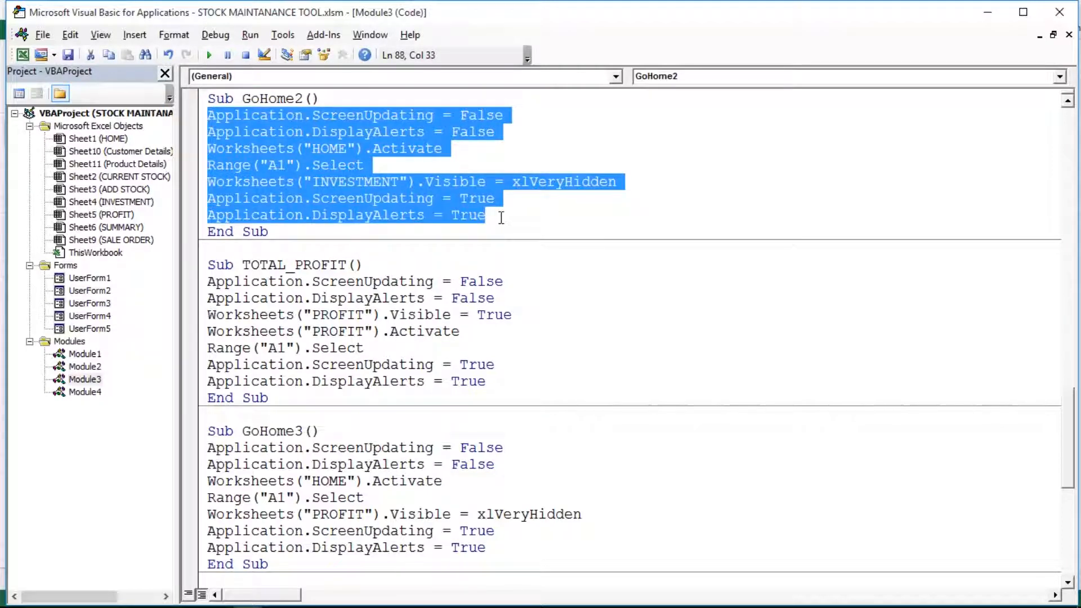
pyautogui.click(22, 54)
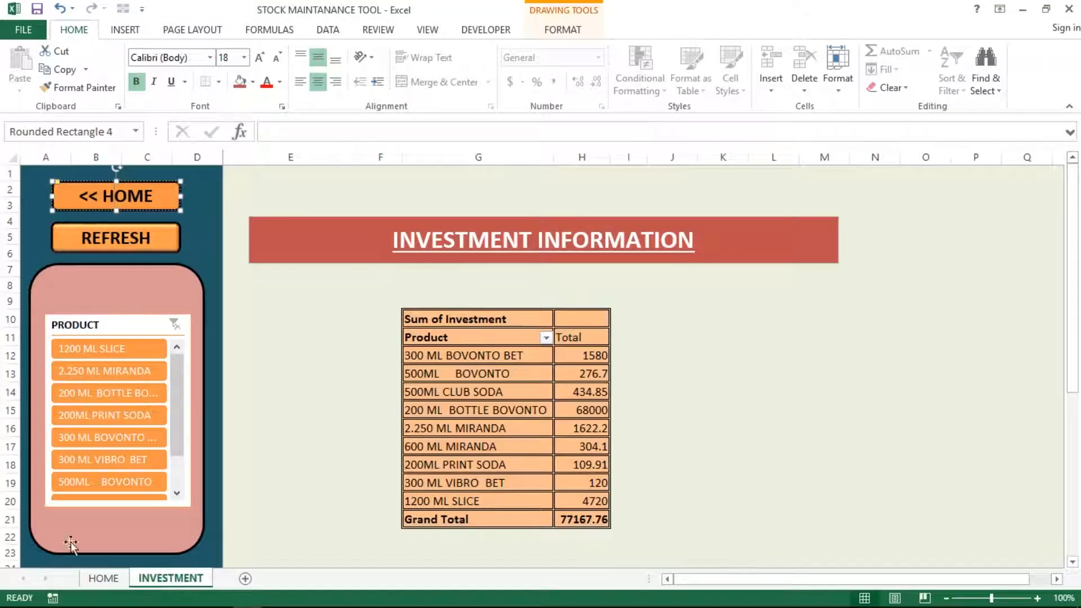
# On the HOME sheet, open the INVESTMENT button's TOTAL_INVESTMENT macro for editing
pyautogui.click(210, 191)
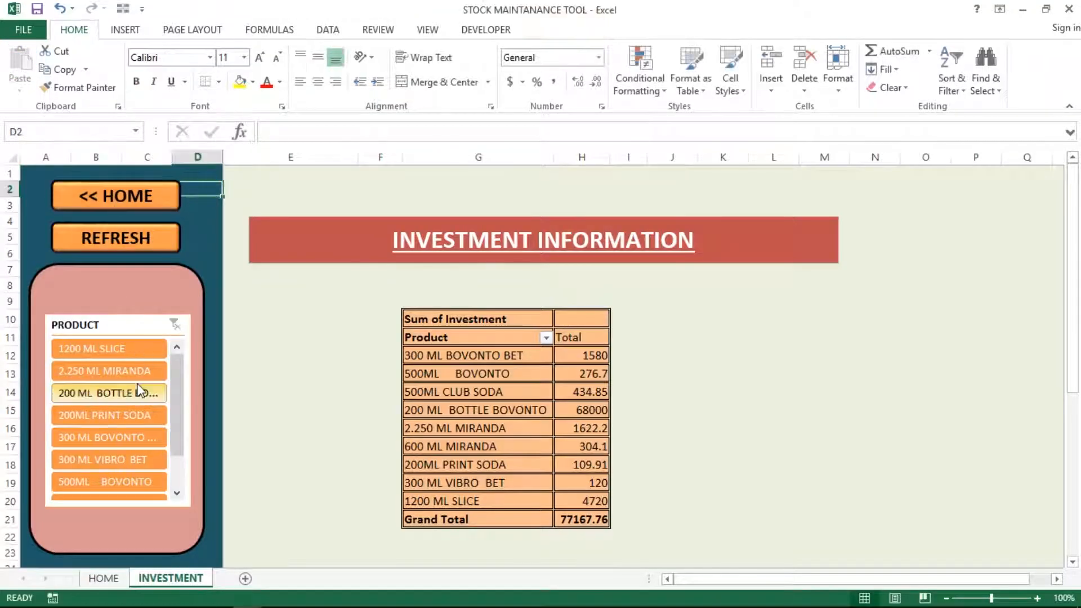
pyautogui.click(101, 578)
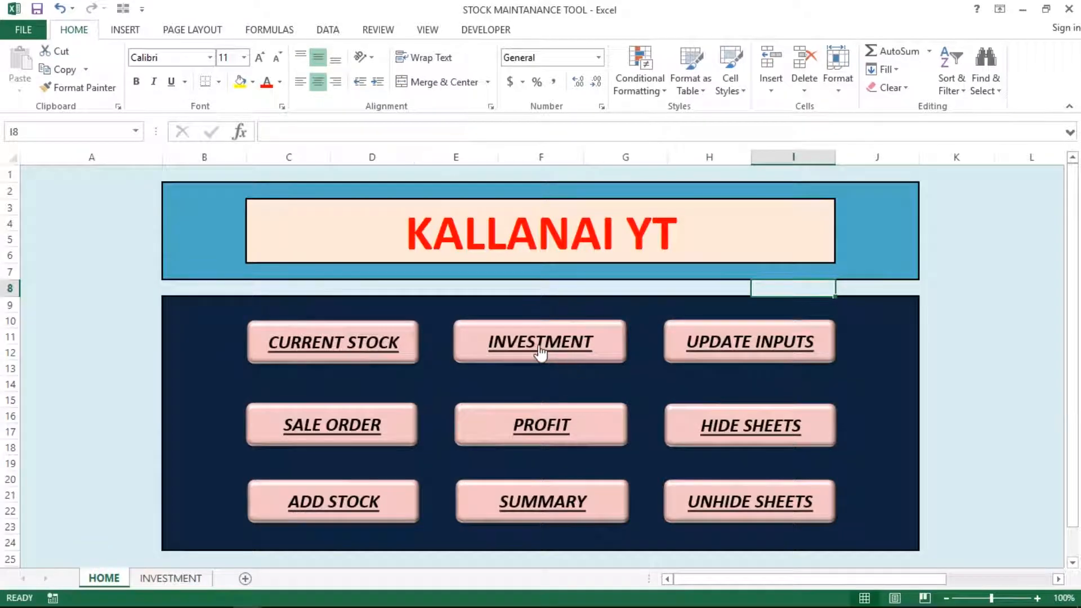
pyautogui.rightClick(540, 350)
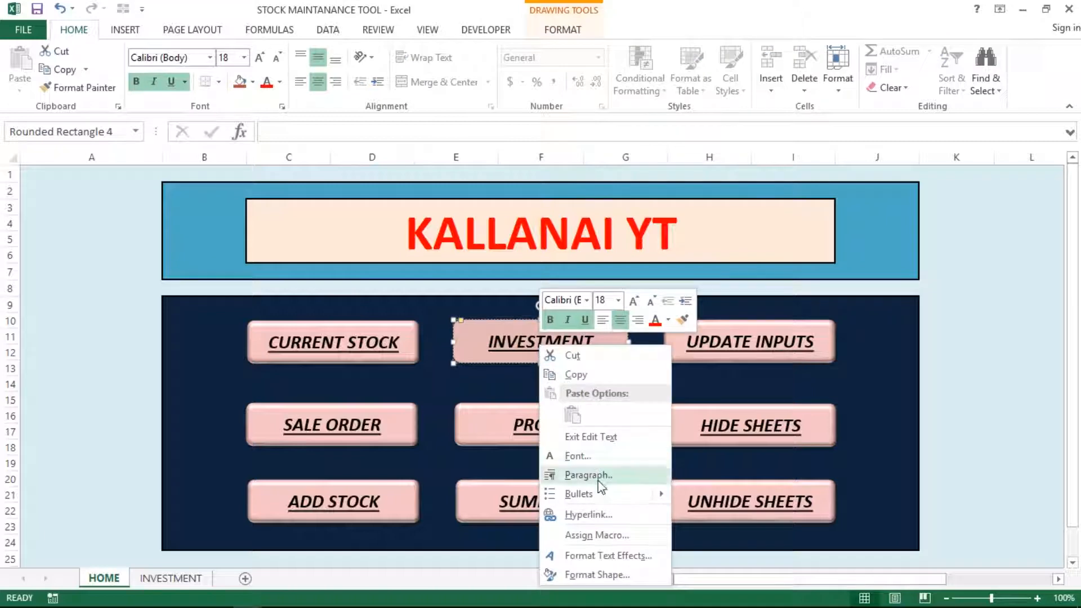
pyautogui.click(598, 535)
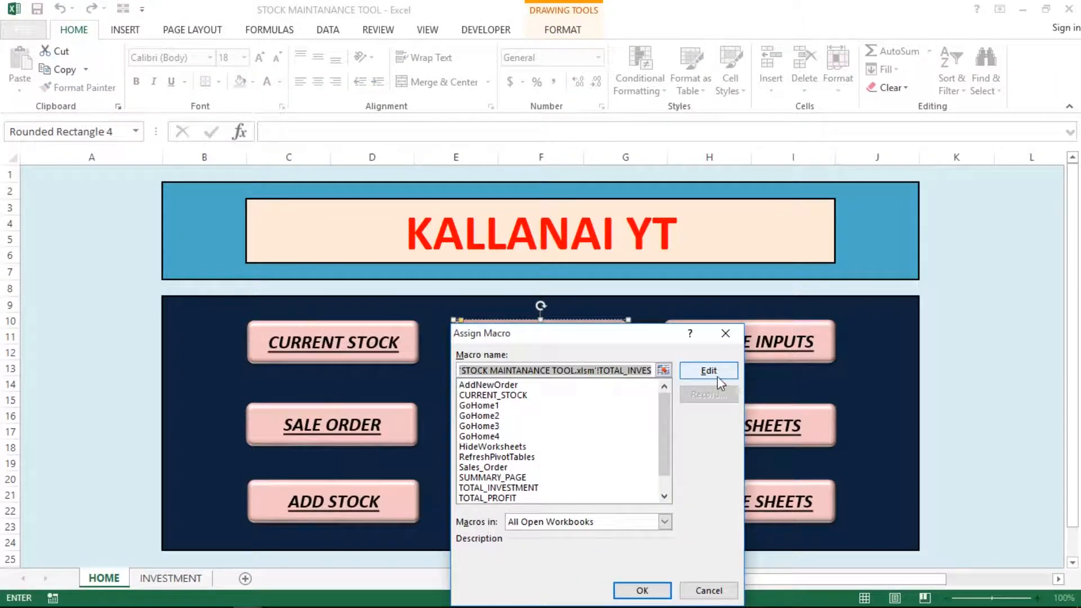
pyautogui.click(718, 376)
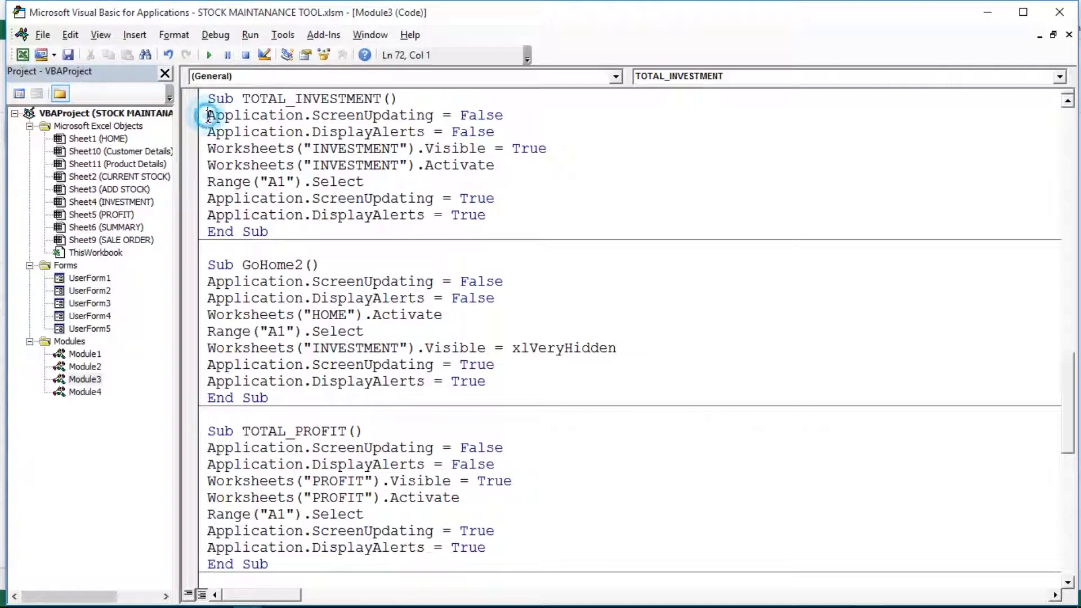
pyautogui.moveTo(206, 113); pyautogui.dragTo(491, 214)
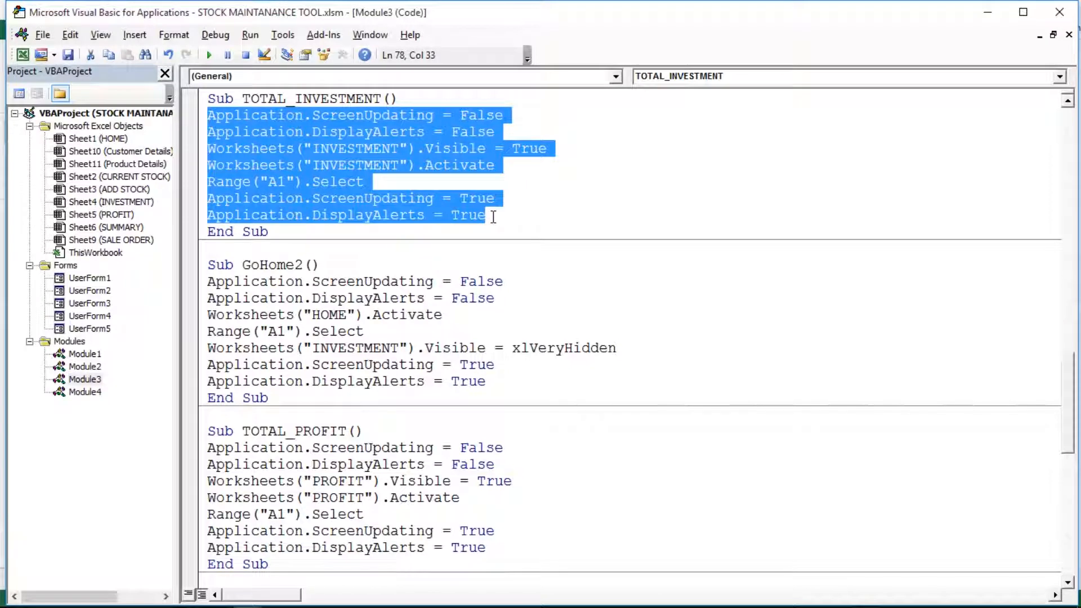
pyautogui.click(359, 181)
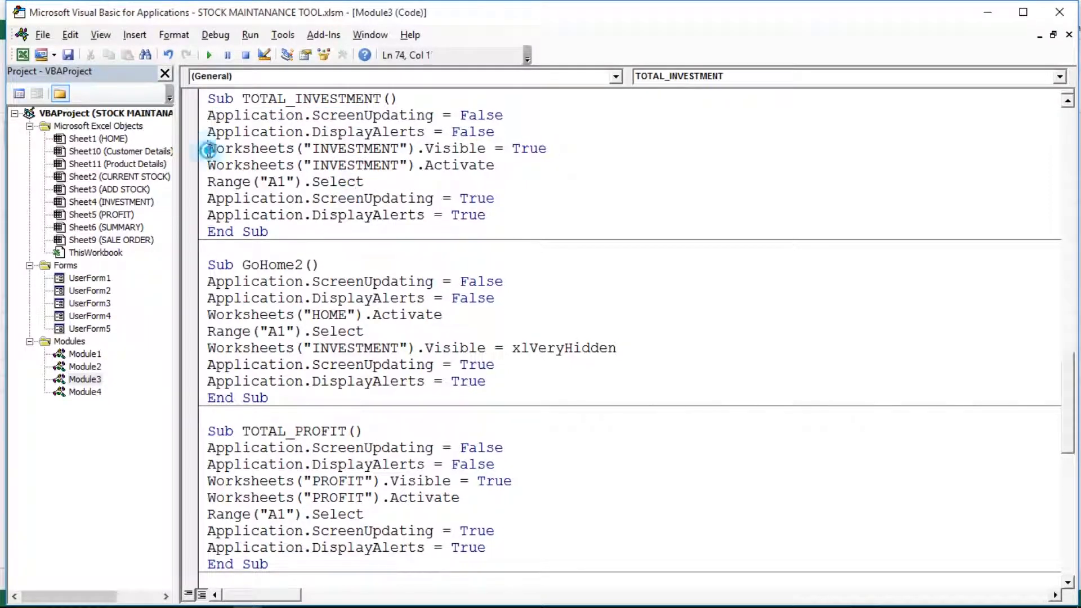
pyautogui.moveTo(209, 150); pyautogui.dragTo(558, 152)
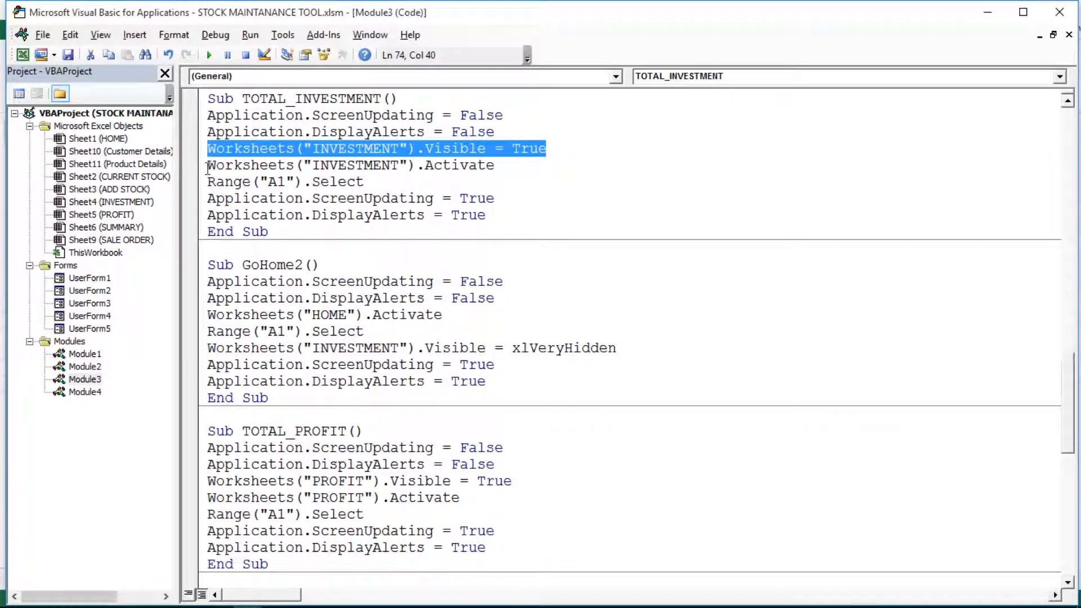
pyautogui.click(209, 167)
pyautogui.doubleClick(425, 169)
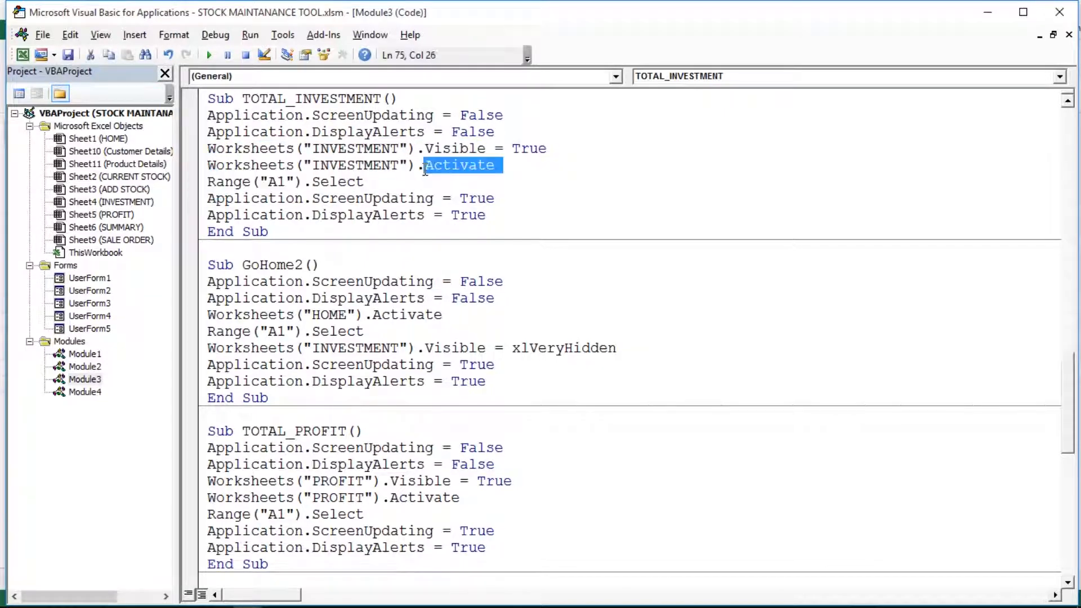
pyautogui.moveTo(208, 182); pyautogui.dragTo(374, 184)
pyautogui.click(339, 195)
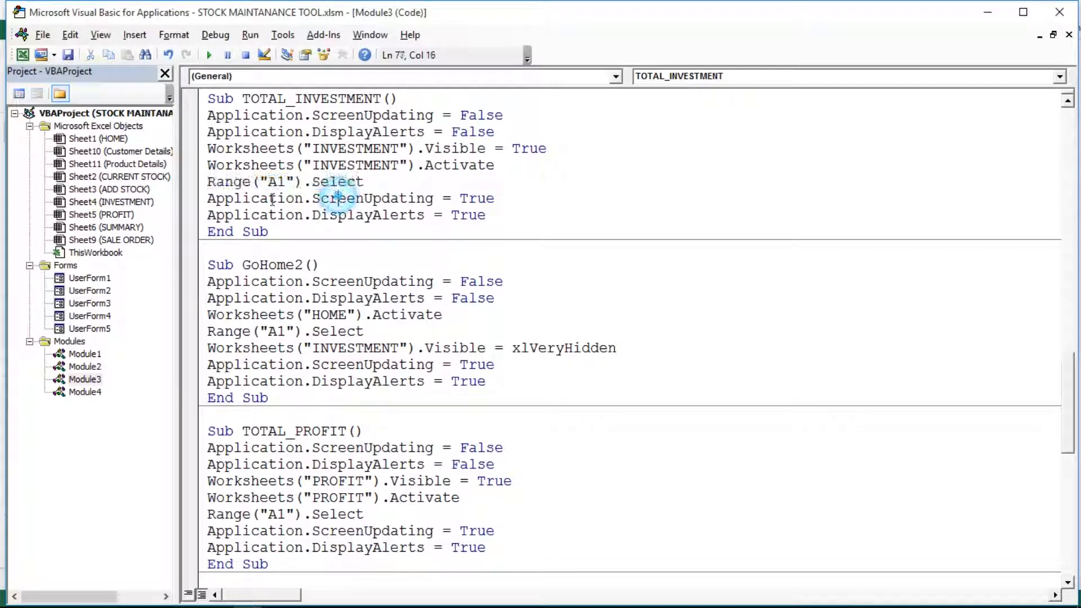
pyautogui.moveTo(201, 199); pyautogui.dragTo(249, 215)
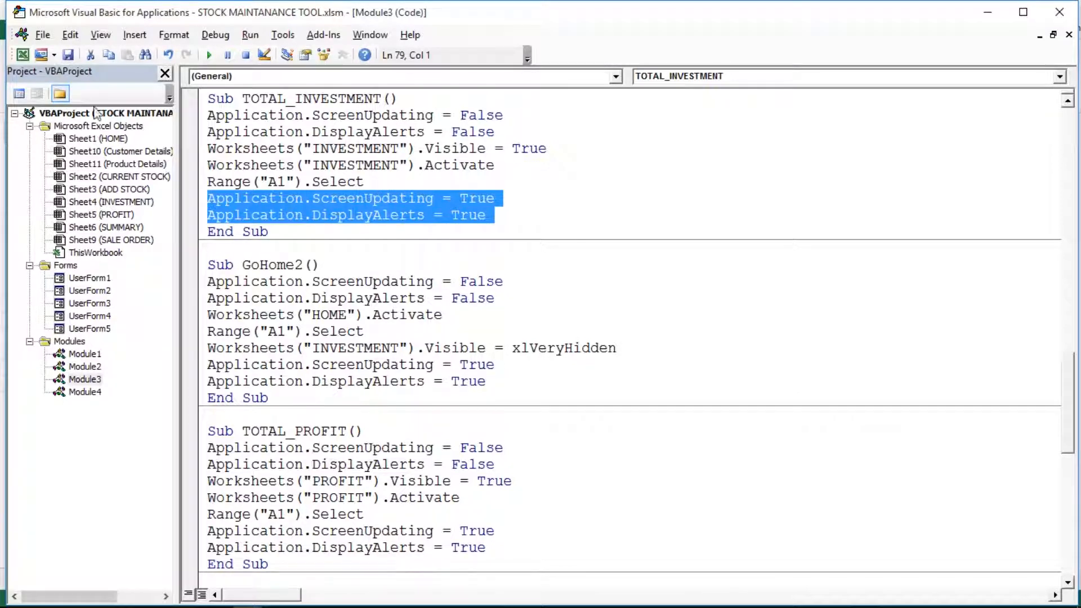
# Back in Excel, check the INVESTMENT pivot sheet, then return to the HOME dashboard
pyautogui.click(22, 55)
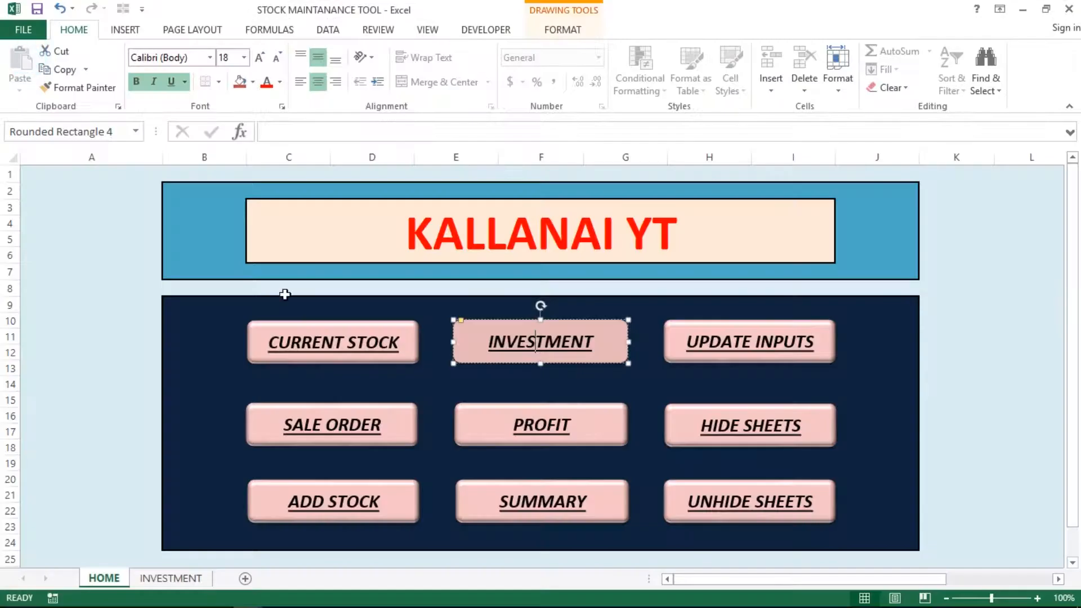
pyautogui.click(92, 352)
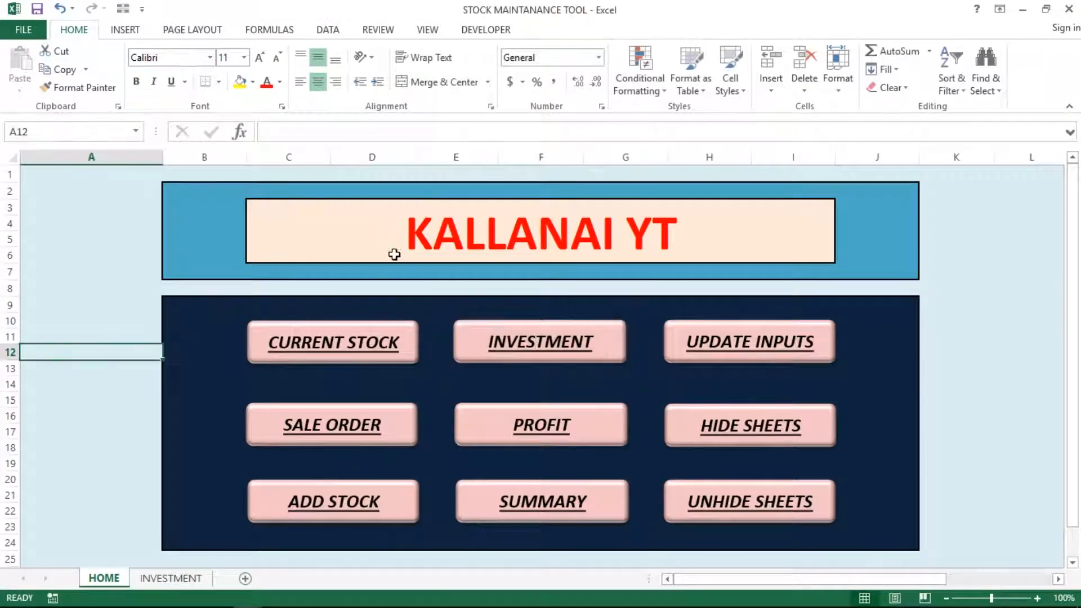
pyautogui.click(436, 301)
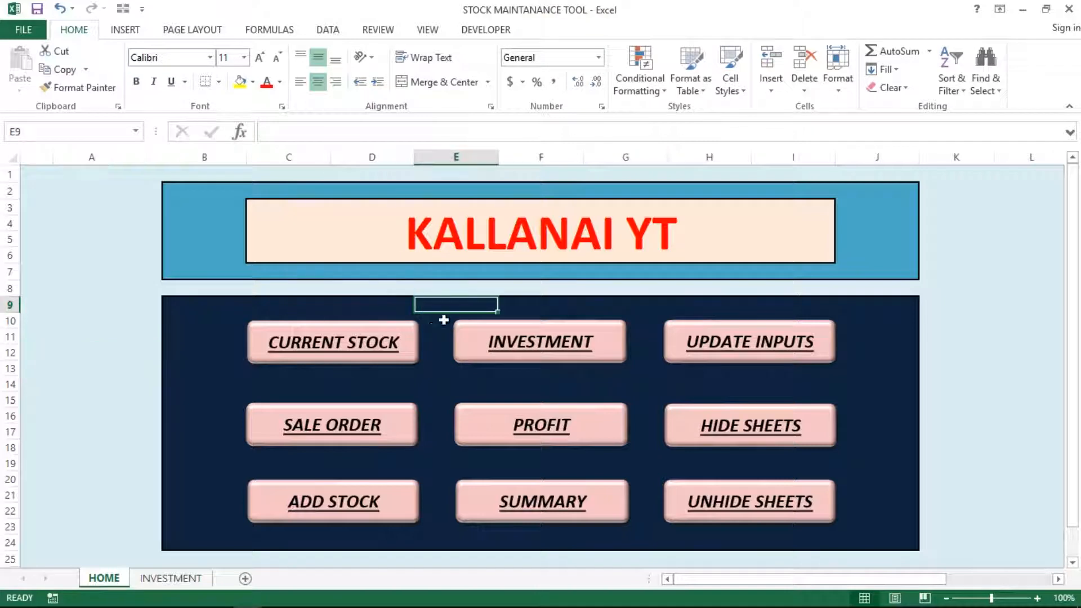
pyautogui.click(170, 579)
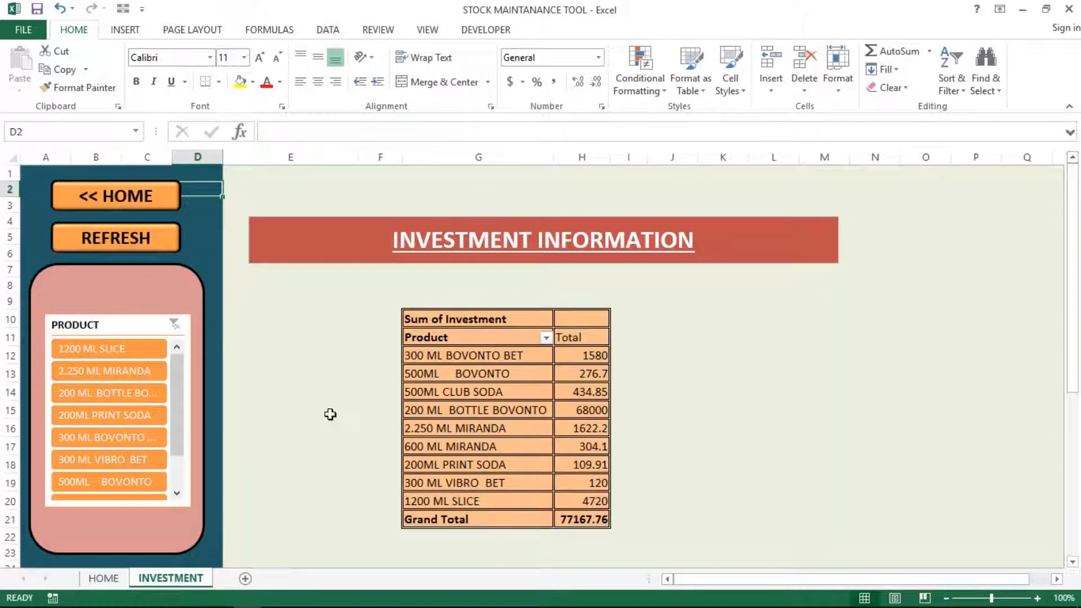
pyautogui.click(456, 410)
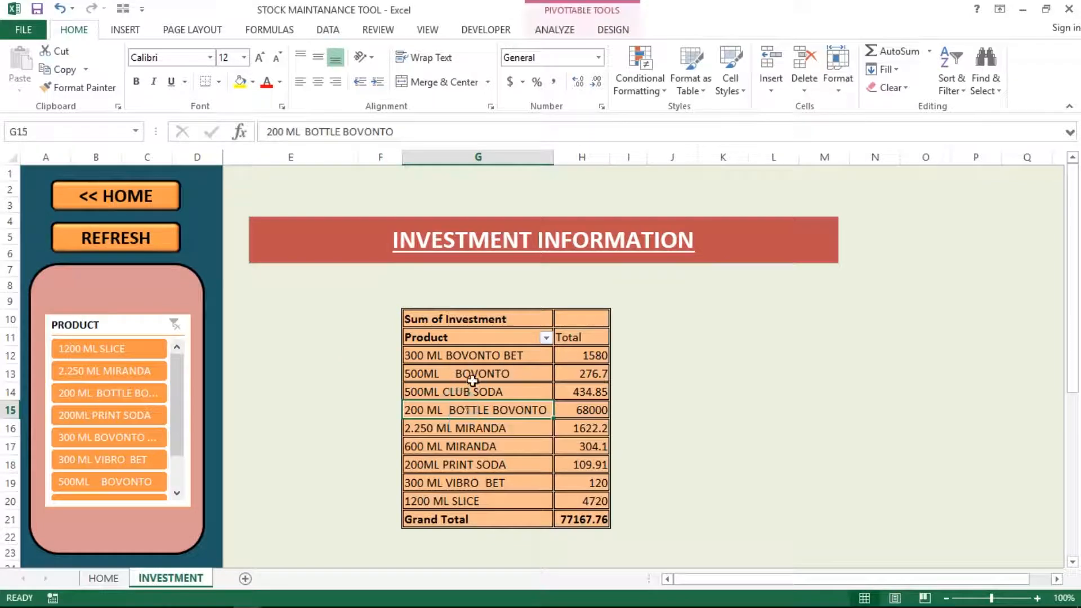
pyautogui.click(105, 578)
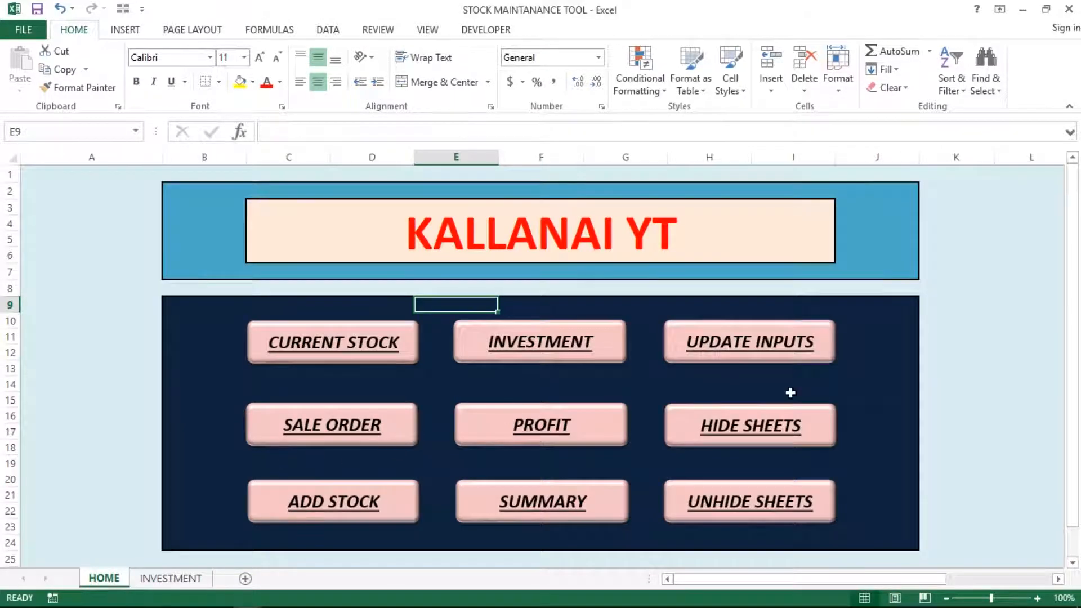
# Unhide the hidden sheets by entering the password, then jump to the INVESTMENT pivot
pyautogui.click(754, 495)
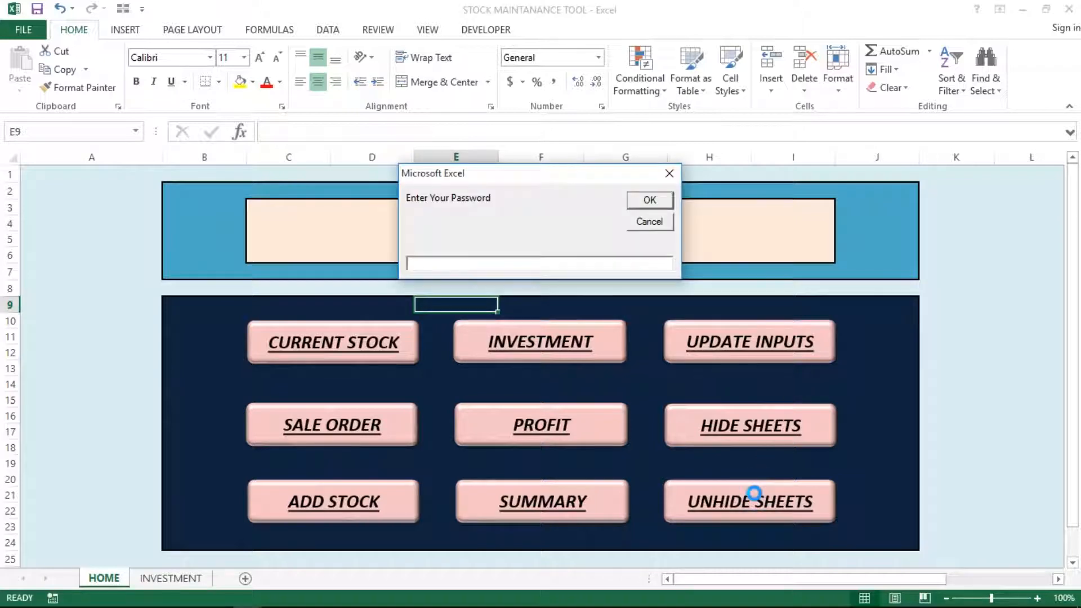
pyautogui.write('unhide')
pyautogui.press('Return')
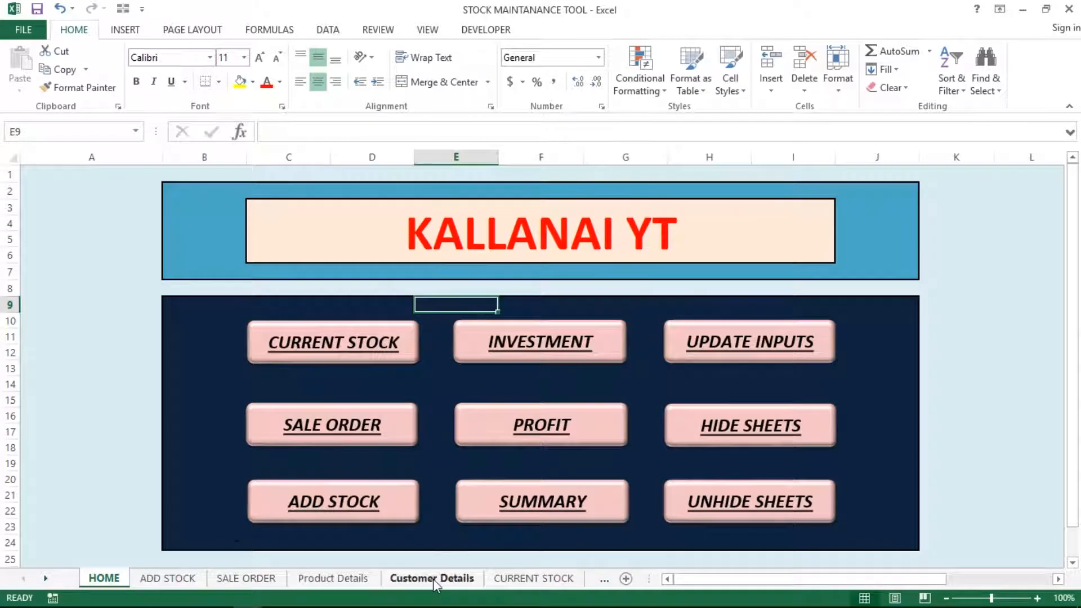
pyautogui.click(535, 352)
pyautogui.click(481, 378)
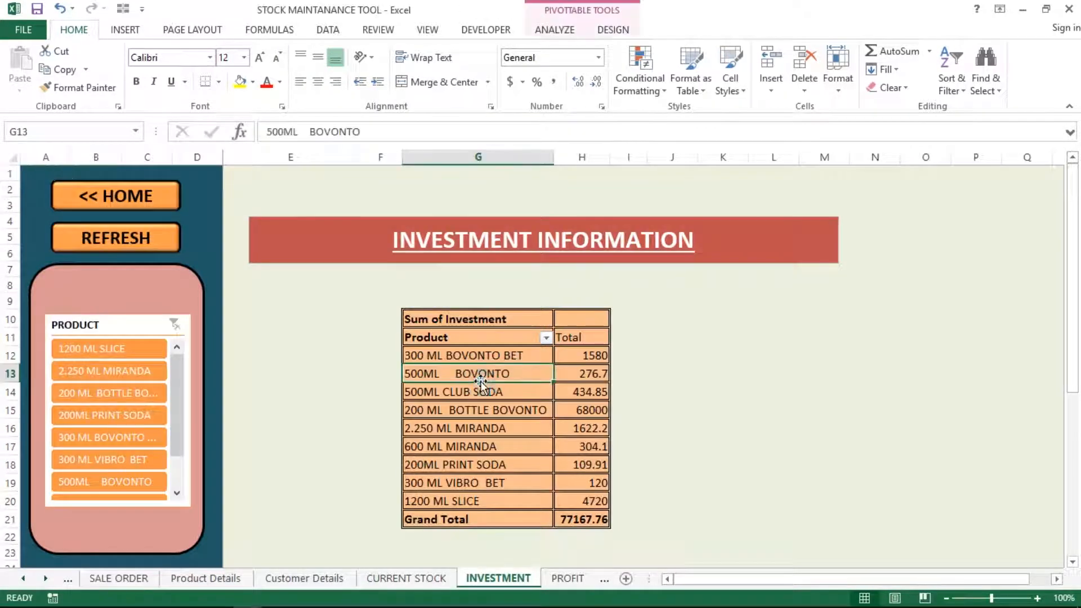
pyautogui.click(556, 29)
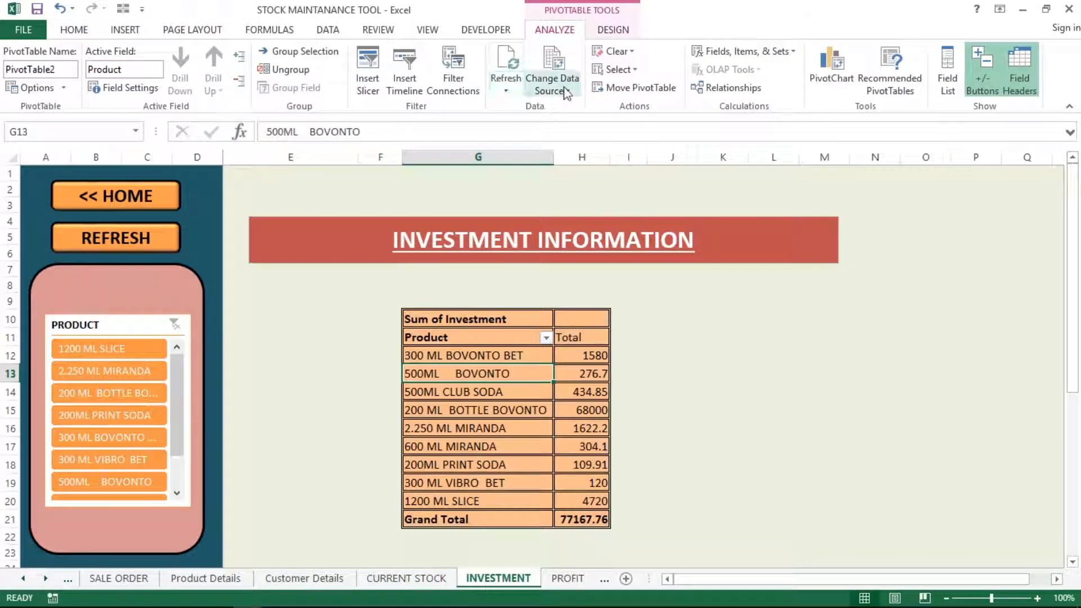
pyautogui.click(566, 93)
pyautogui.click(579, 107)
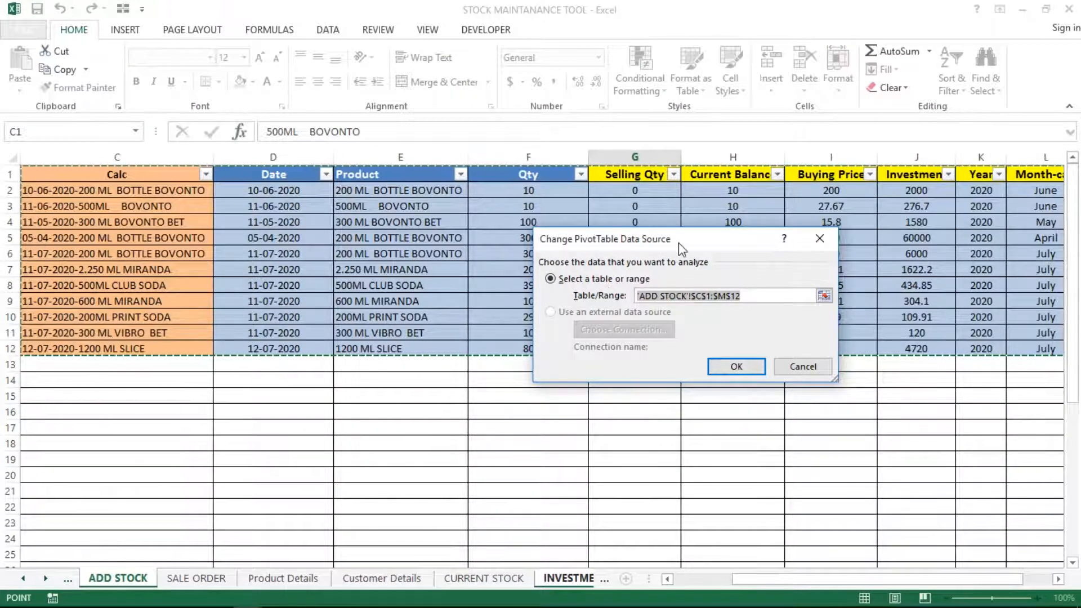
pyautogui.click(1058, 579)
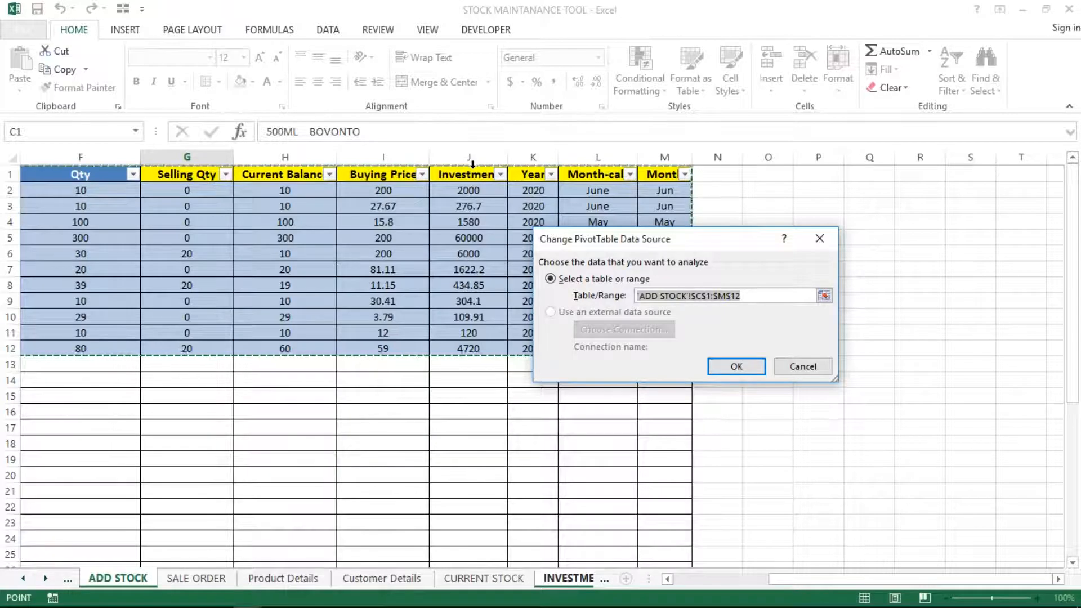
pyautogui.press('Return')
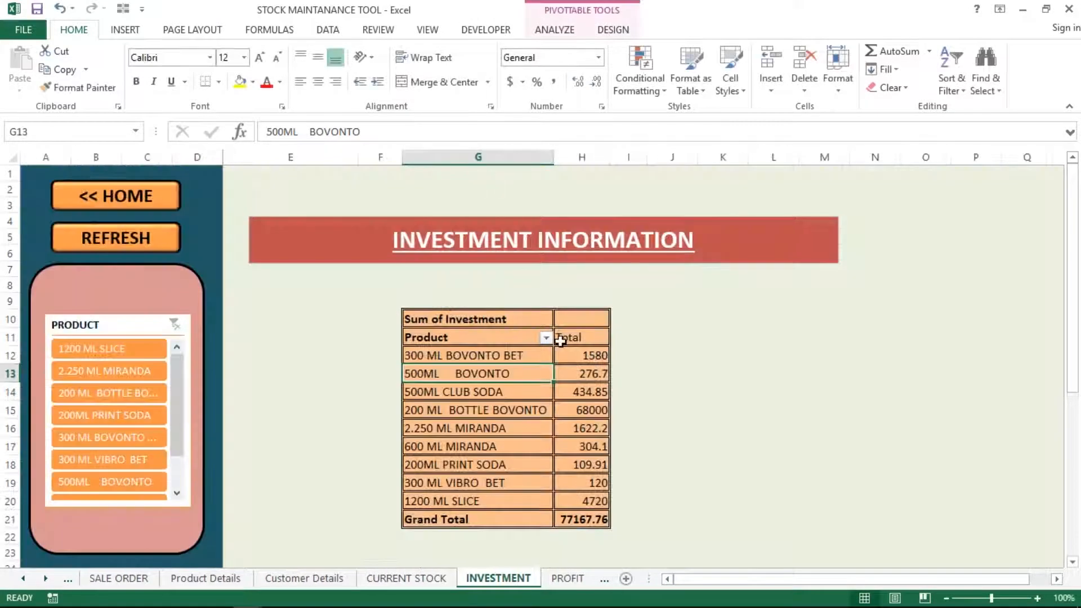
# Select the 304.1 and 1580 investment values and show the pivot's field list
pyautogui.click(600, 450)
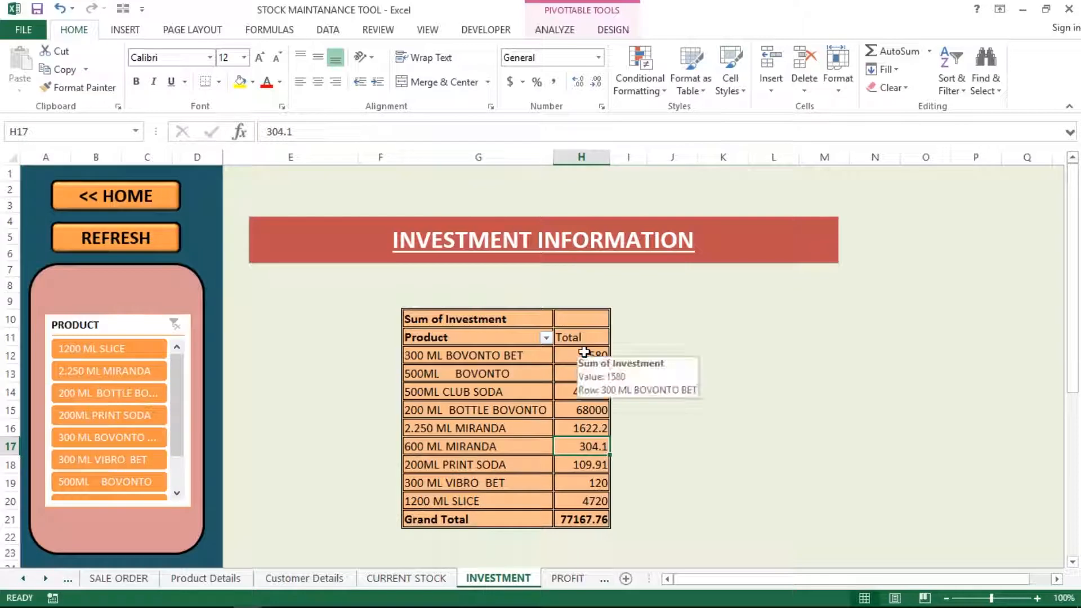
pyautogui.click(556, 360)
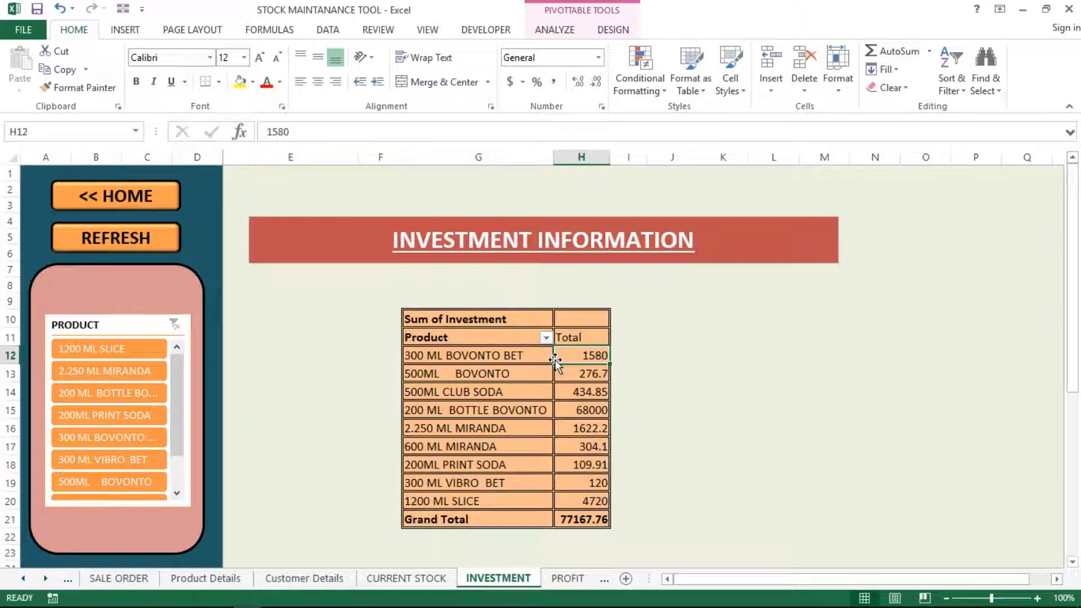
pyautogui.rightClick(495, 373)
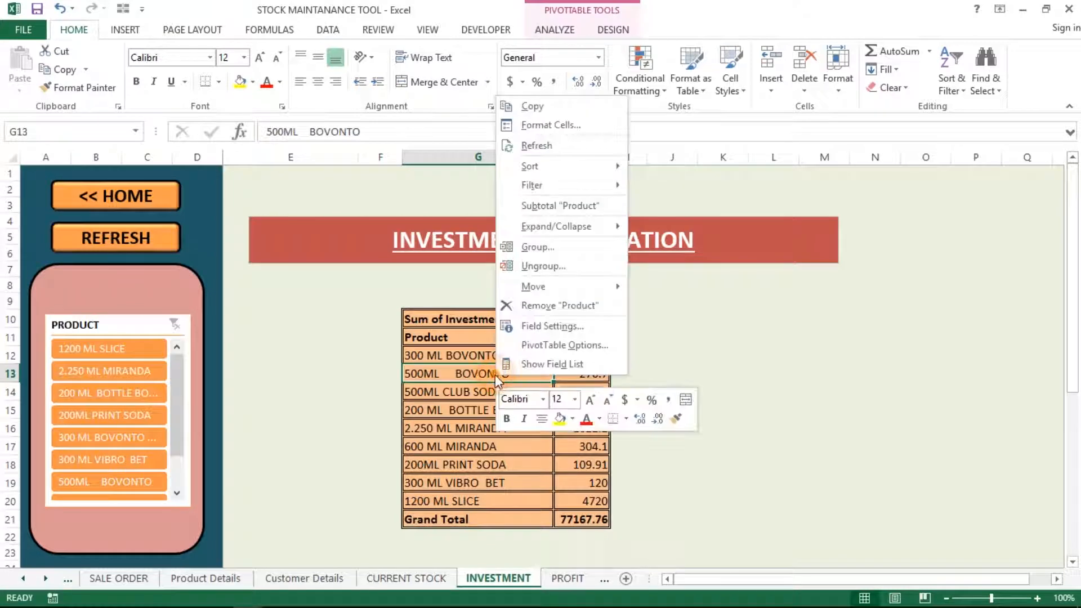
pyautogui.click(536, 364)
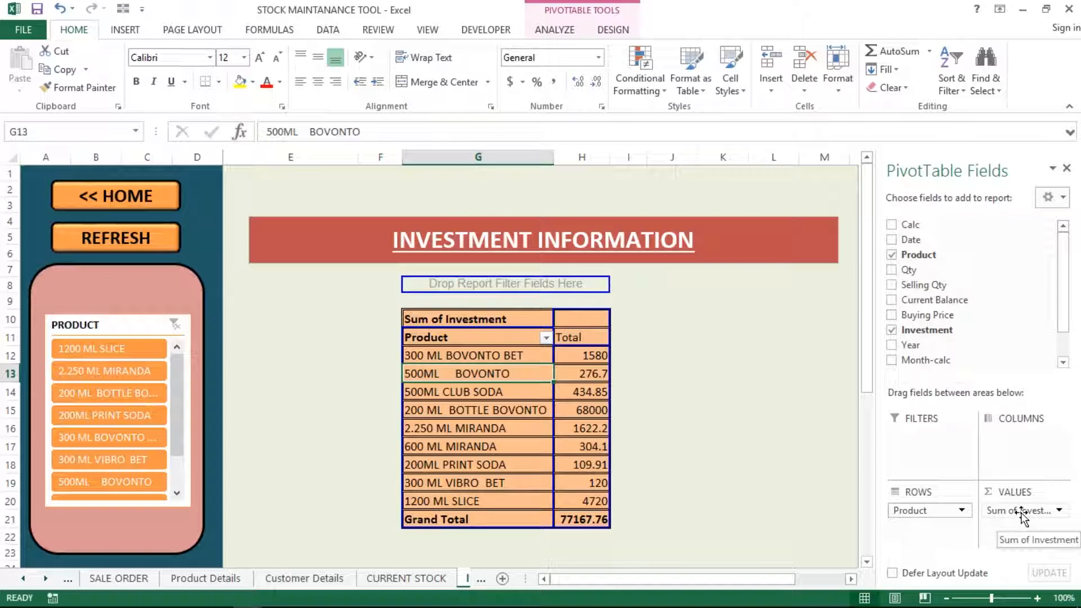
# Review the pivot's data source 'ADD STOCK'!$C$1:$M$12 in Change Data Source, then cancel
pyautogui.click(571, 28)
pyautogui.click(562, 88)
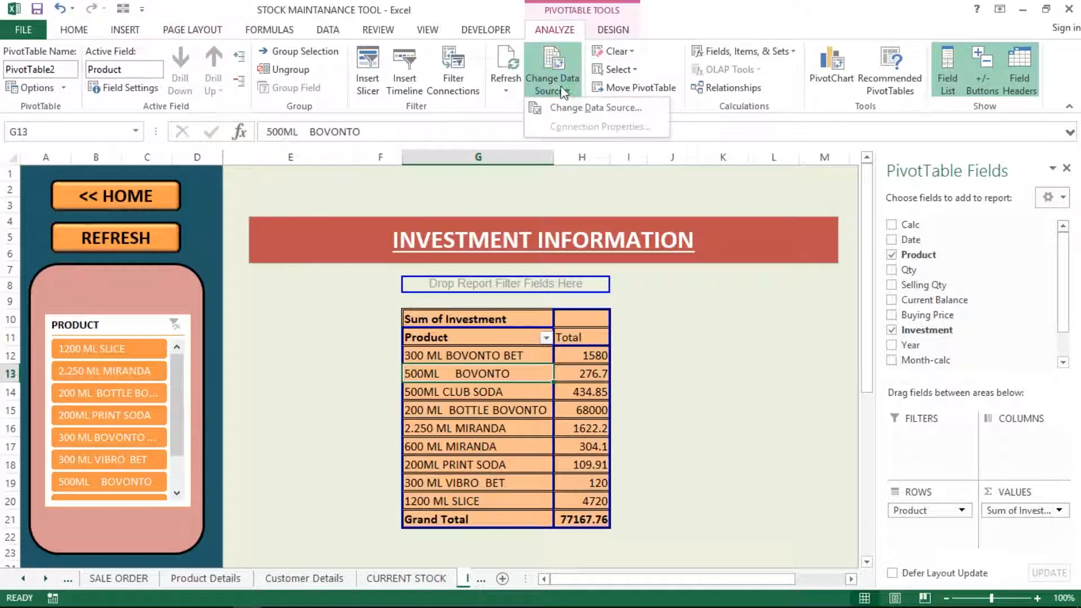
pyautogui.click(592, 107)
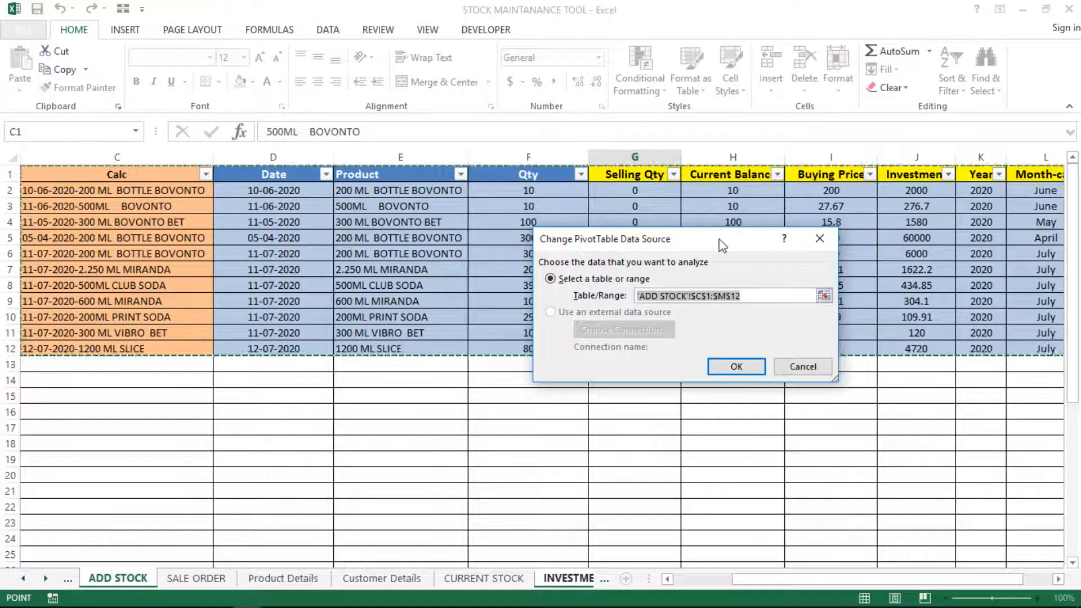
pyautogui.moveTo(723, 246); pyautogui.dragTo(727, 392)
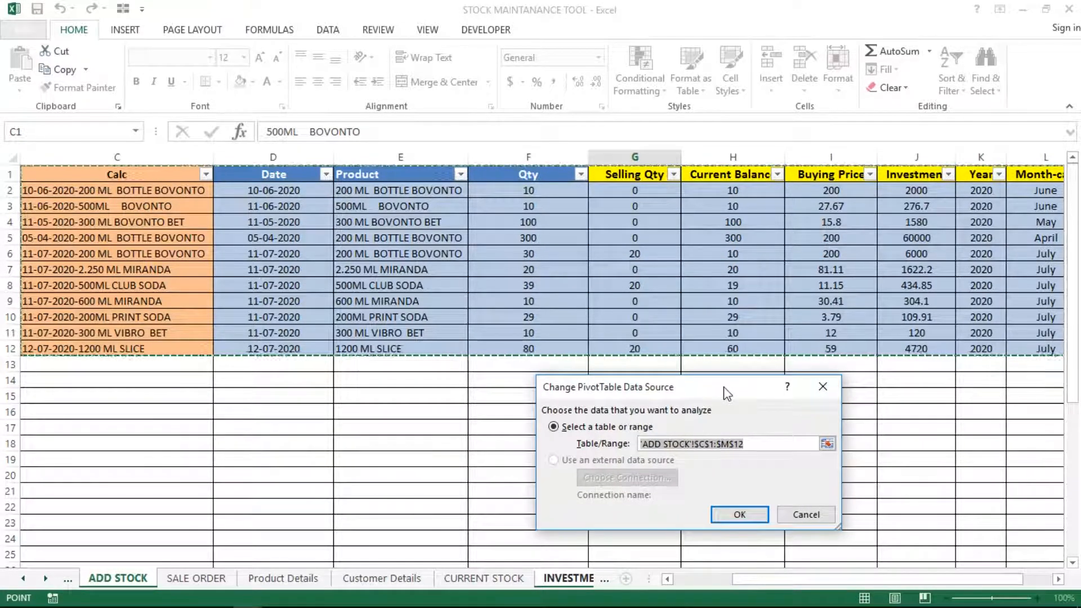
pyautogui.click(798, 514)
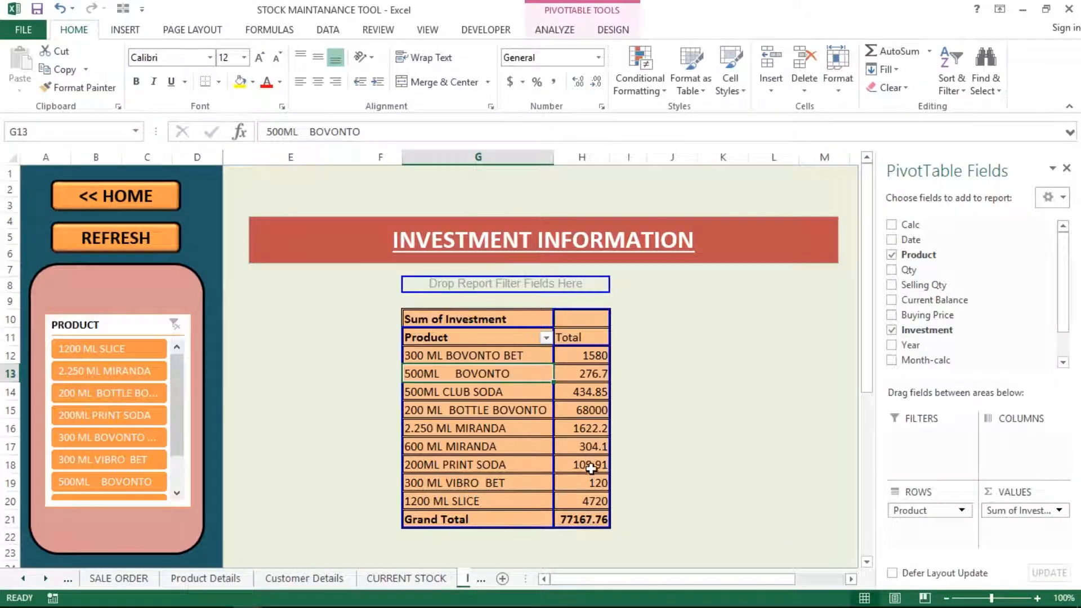
pyautogui.click(417, 414)
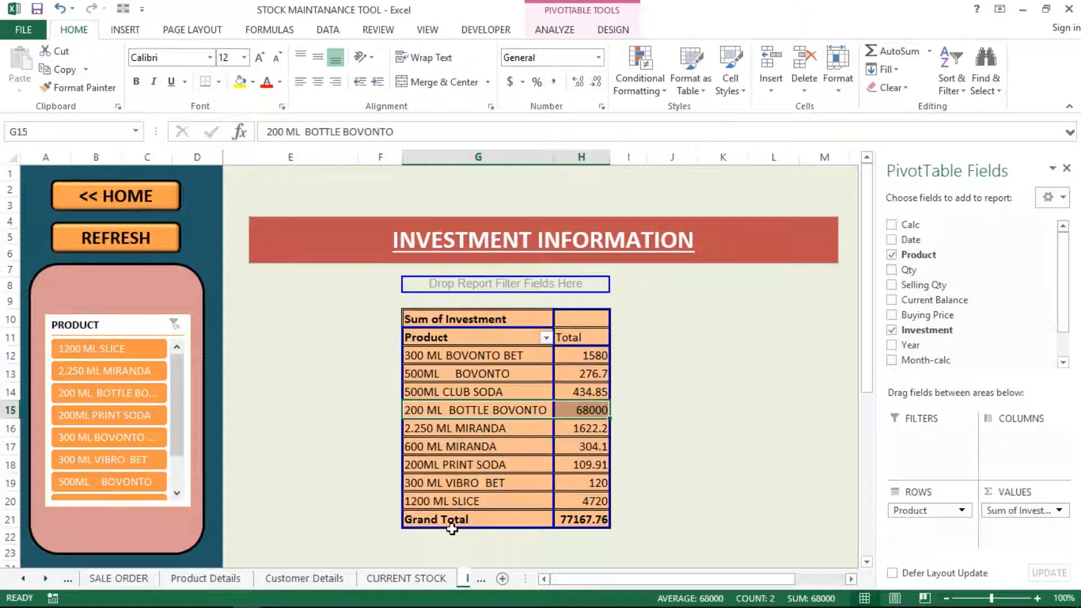
pyautogui.click(73, 578)
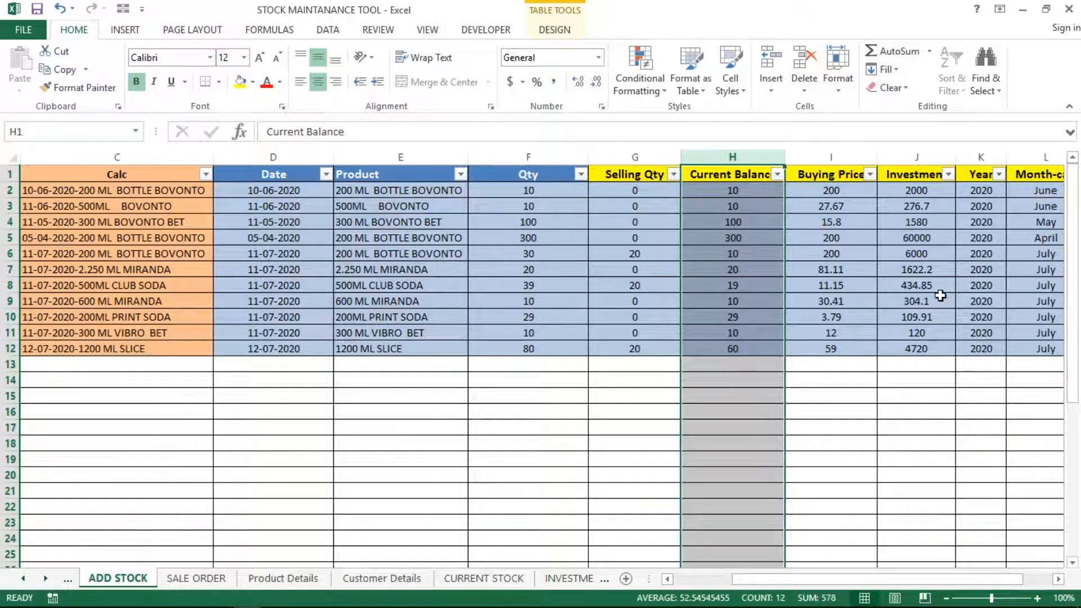
pyautogui.click(930, 248)
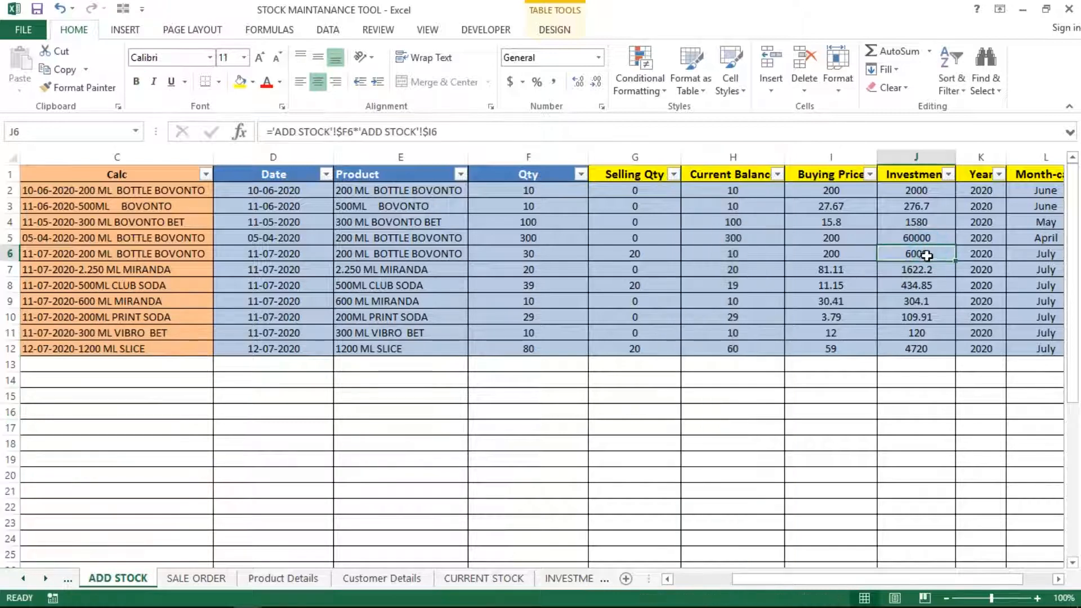
pyautogui.click(871, 264)
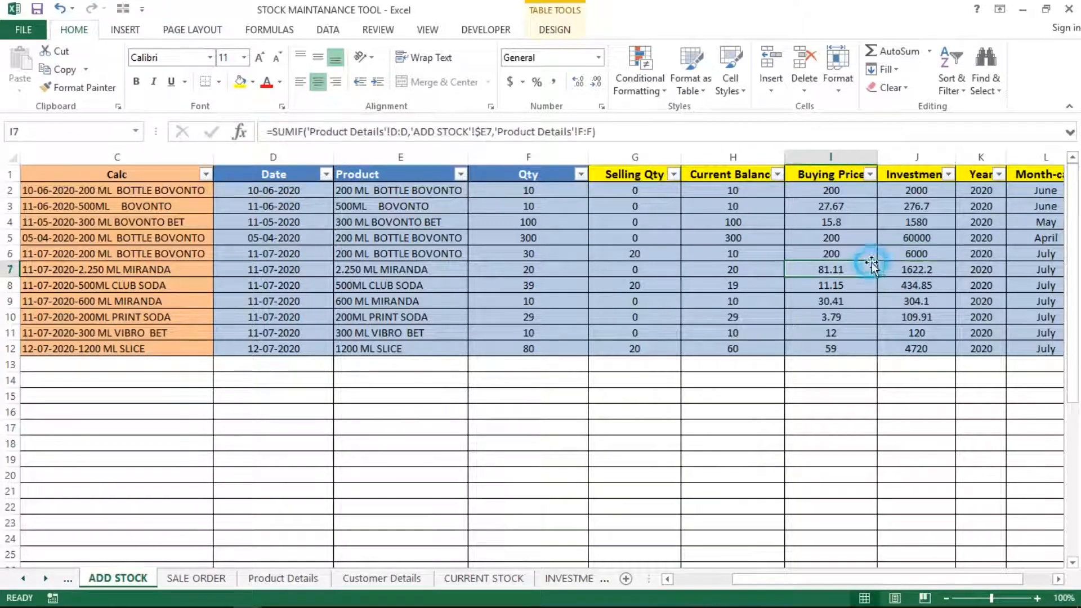
pyautogui.click(501, 579)
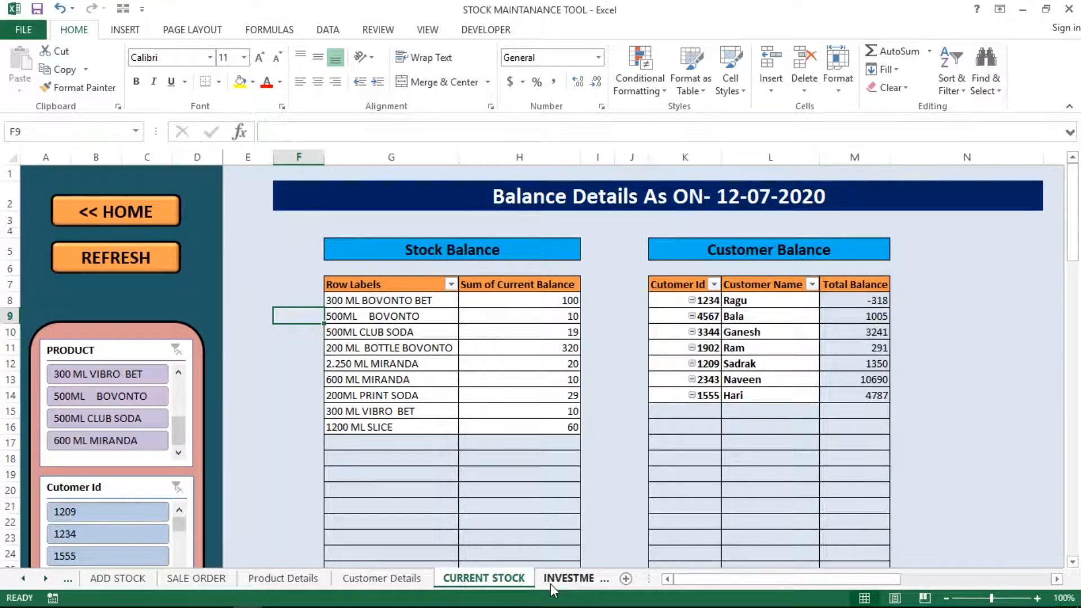
pyautogui.click(550, 583)
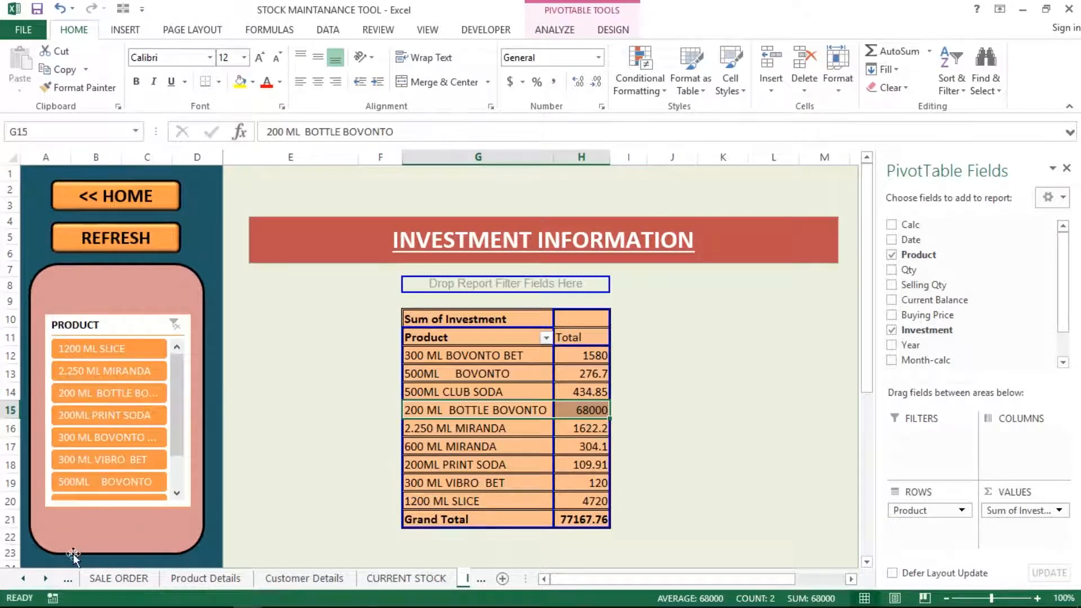
# From the HOME dashboard, open the INVESTMENT sheet and refresh its pivot table
pyautogui.click(138, 195)
pyautogui.click(531, 361)
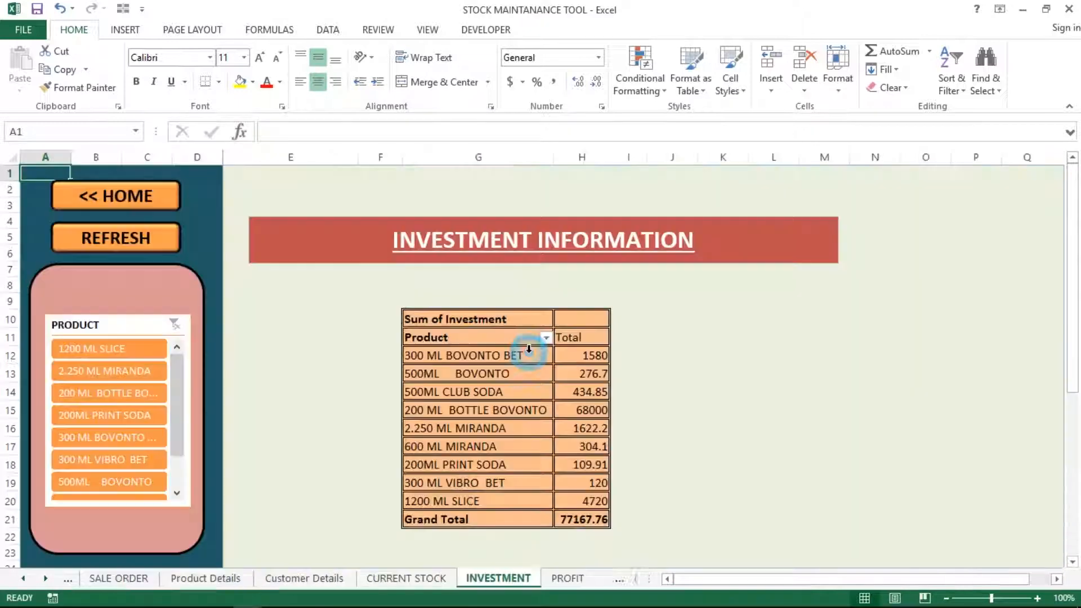
pyautogui.rightClick(545, 376)
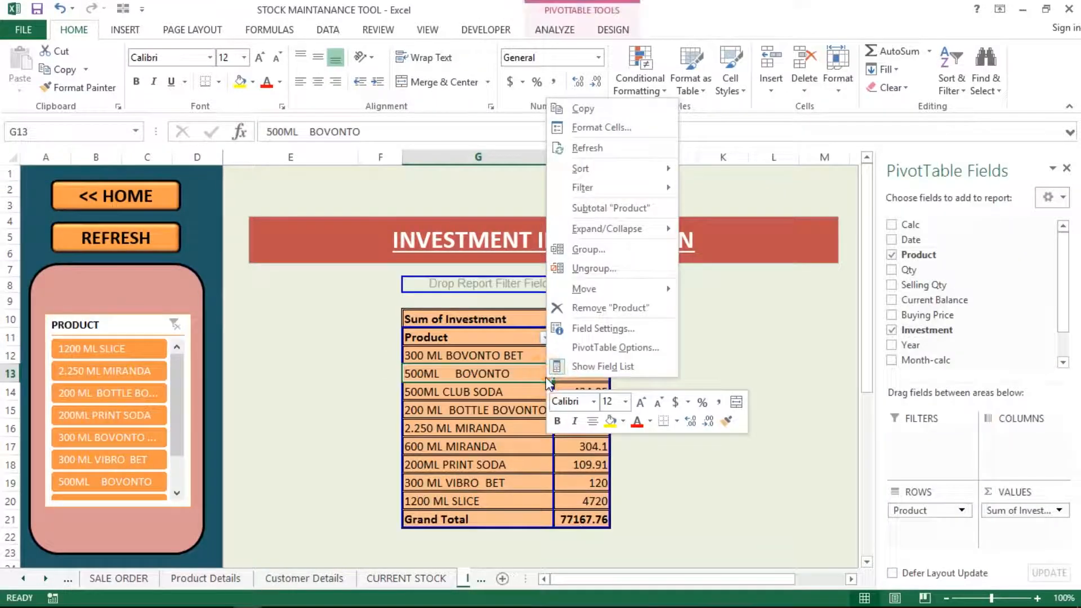
pyautogui.press('Escape')
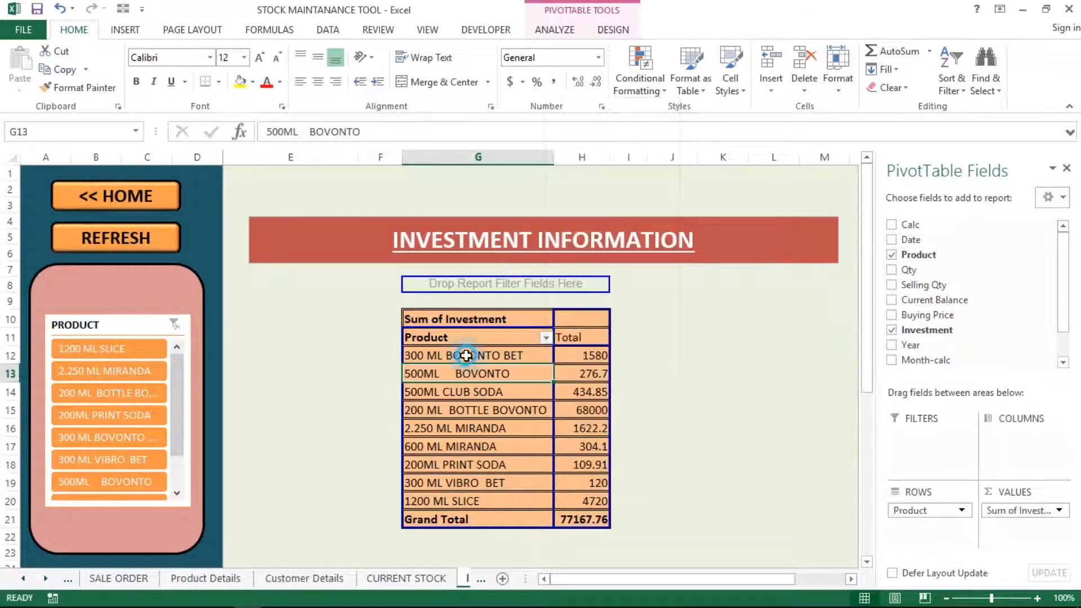
pyautogui.rightClick(468, 357)
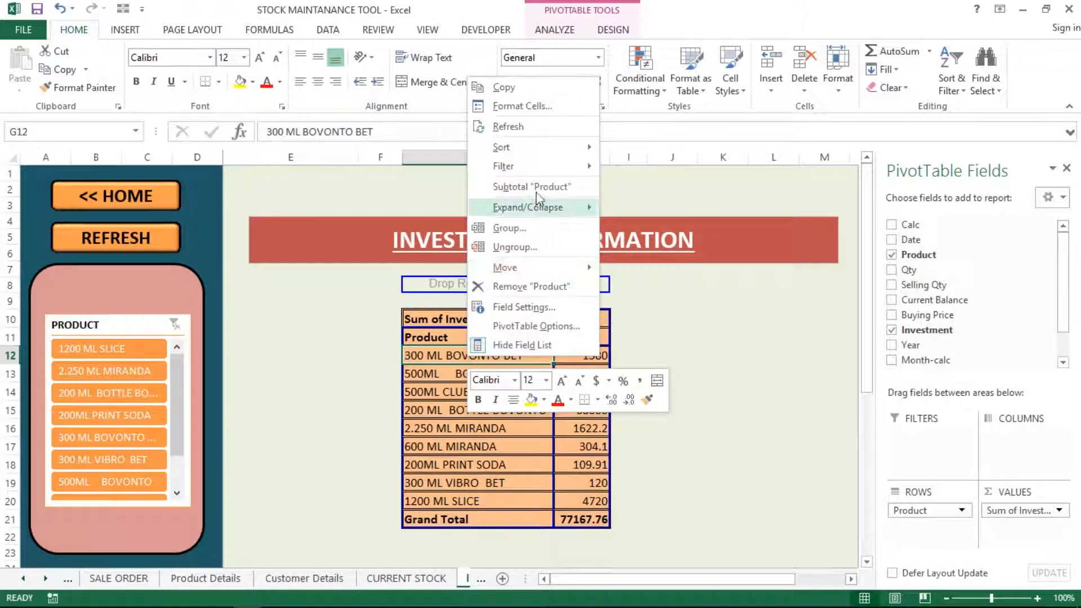
pyautogui.click(526, 128)
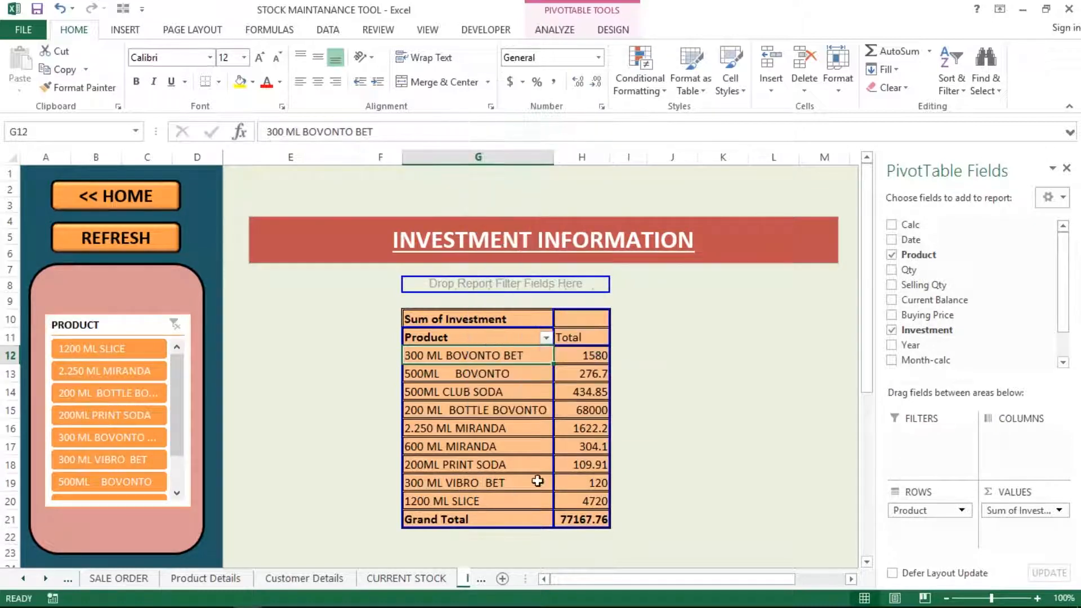
# Check the 300 ML VIBRO BET and 200 ML BOTTLE BOVONTO rows and the 68000 investment
pyautogui.click(538, 481)
pyautogui.click(504, 404)
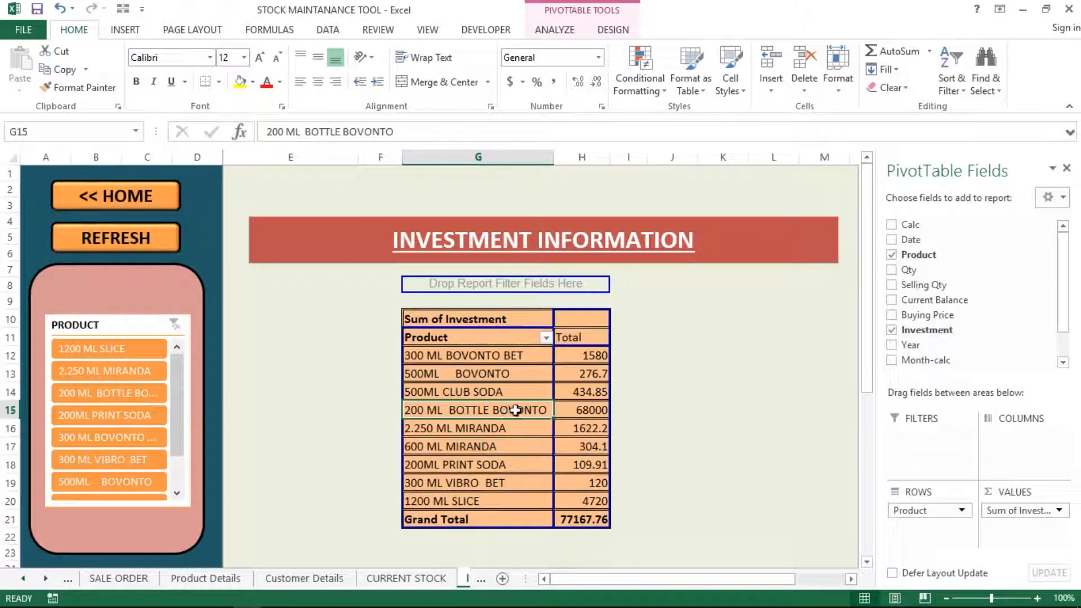
pyautogui.click(606, 411)
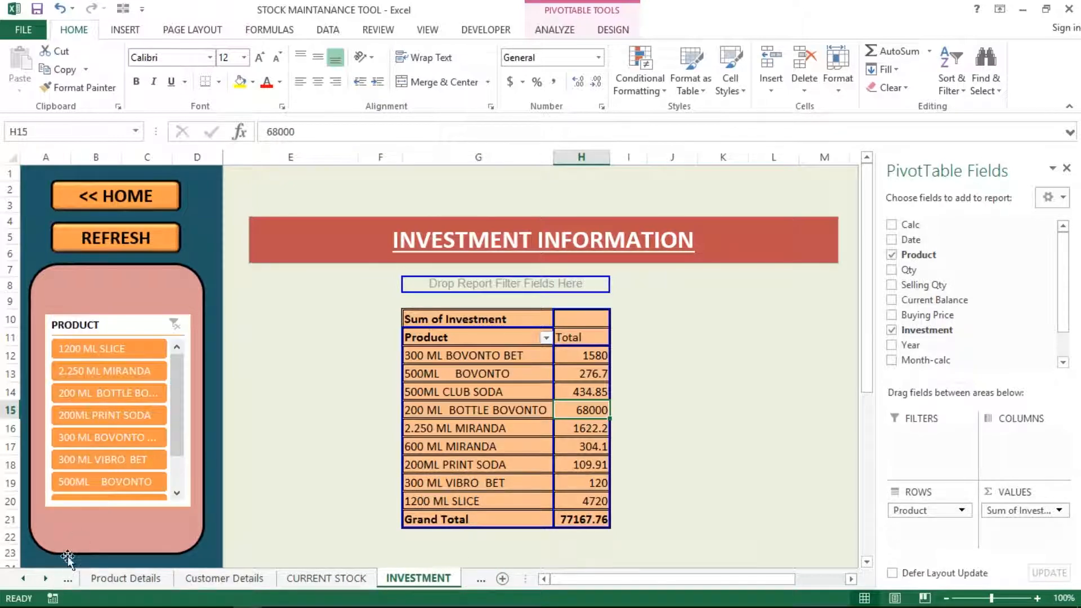
pyautogui.click(67, 581)
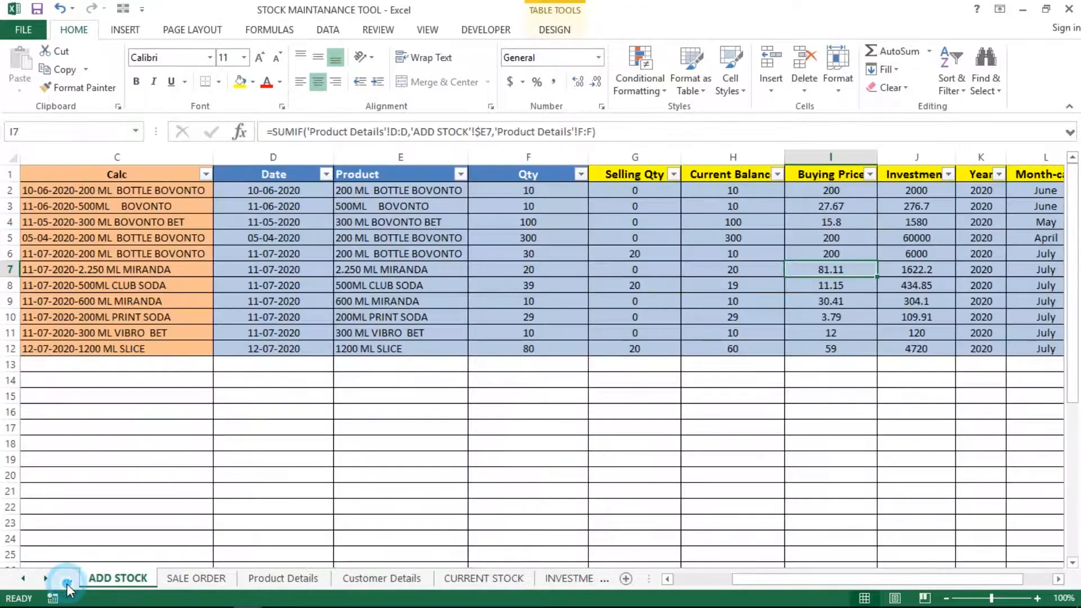
pyautogui.click(736, 193)
pyautogui.press('Right')
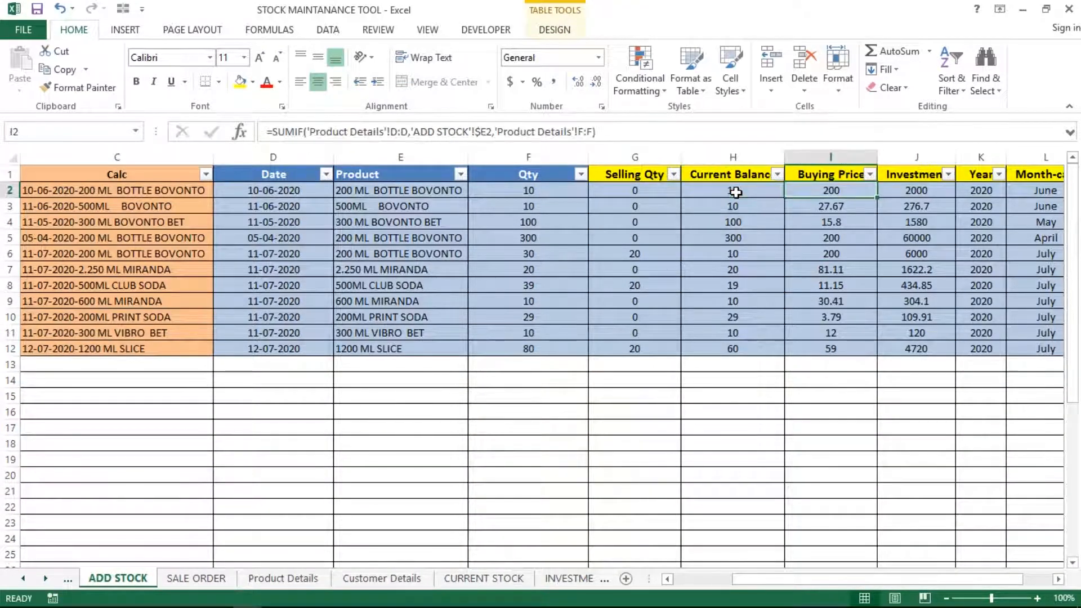
pyautogui.press('Right')
pyautogui.press('Right')
pyautogui.press('Left')
pyautogui.press('Left')
pyautogui.press('Right')
pyautogui.press('Down')
pyautogui.press('Down')
pyautogui.press('Down')
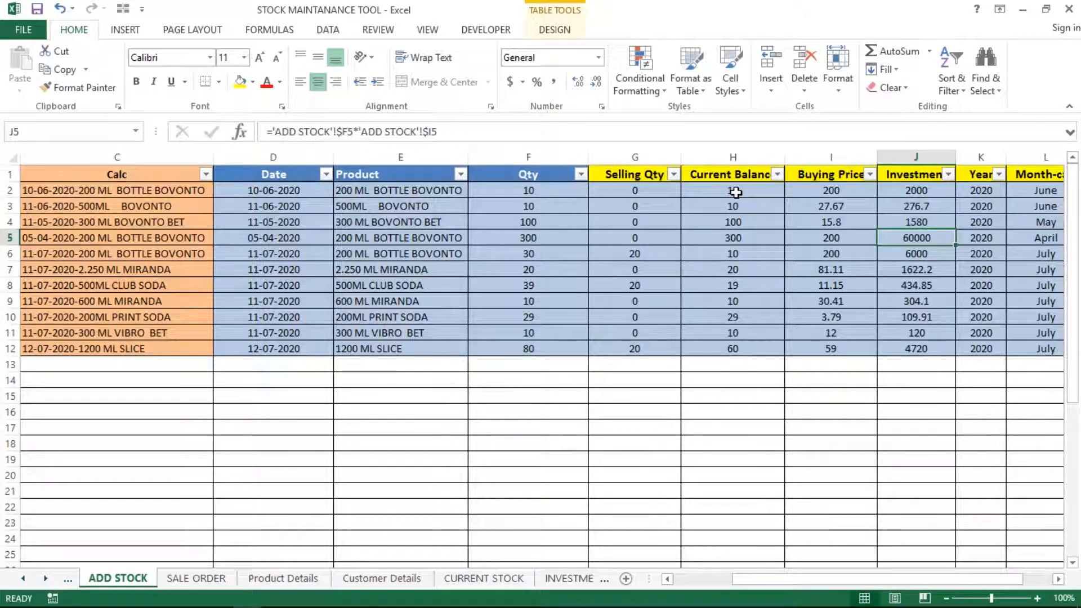
pyautogui.hotkey('shift', 'space')
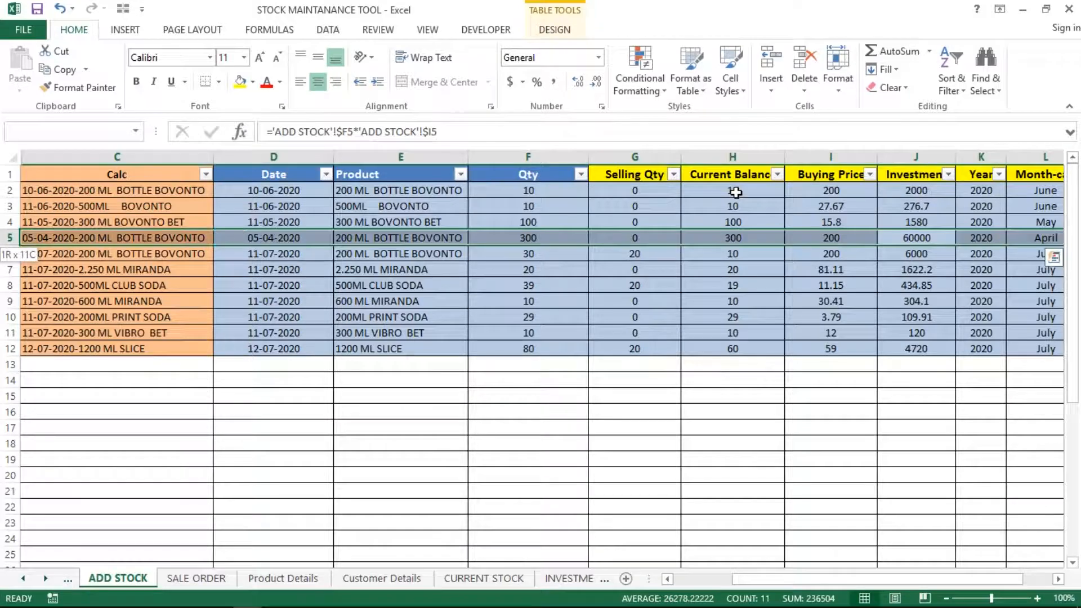
pyautogui.hotkey('shift', 'Down')
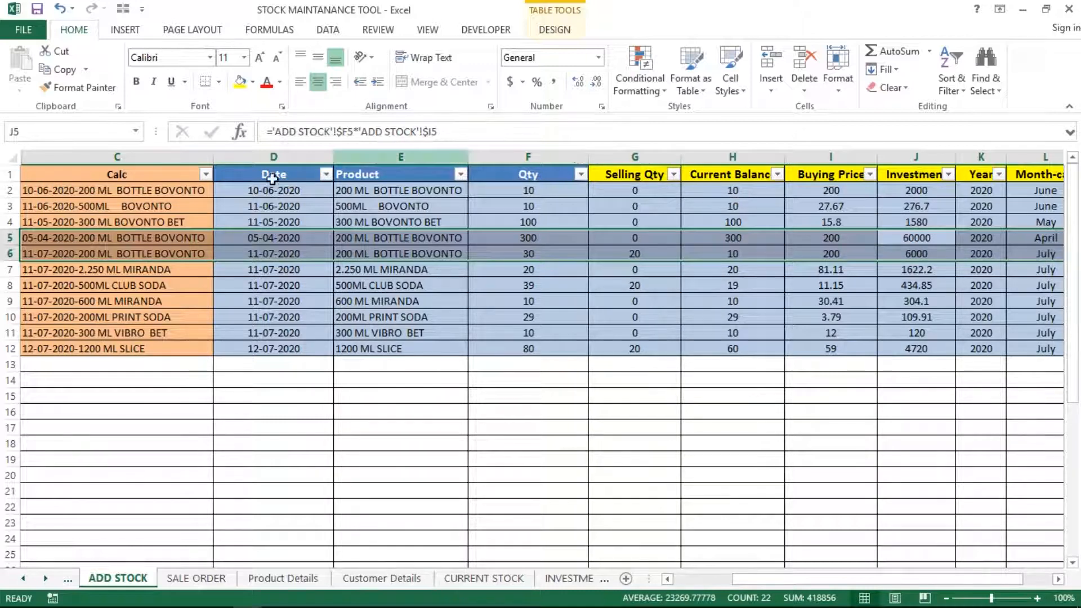
pyautogui.keyDown('ctrl'); pyautogui.click(5, 190); pyautogui.keyUp('ctrl')
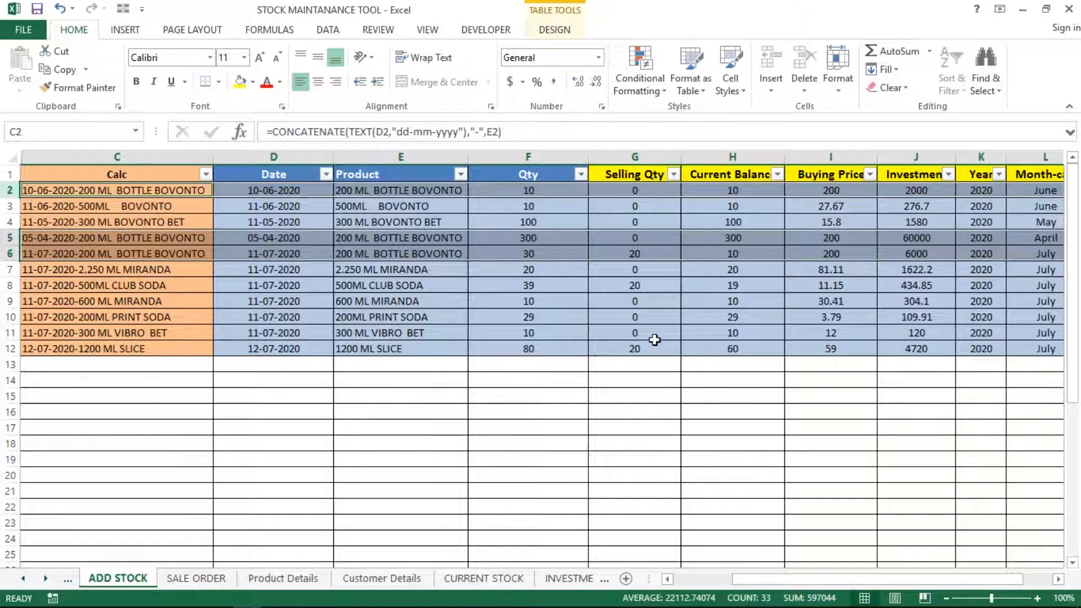
pyautogui.click(566, 577)
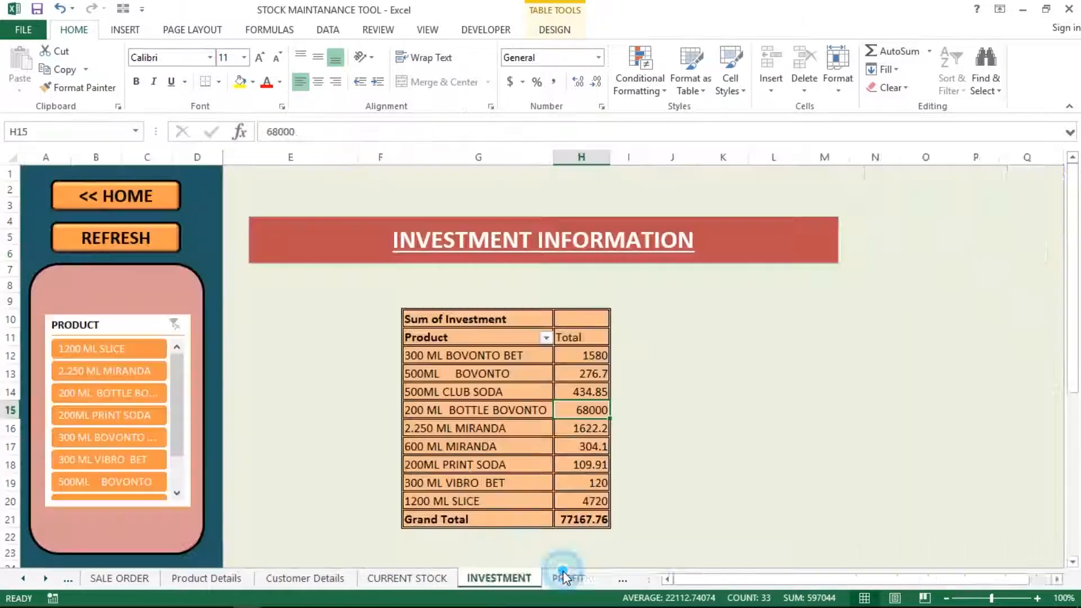
pyautogui.click(671, 299)
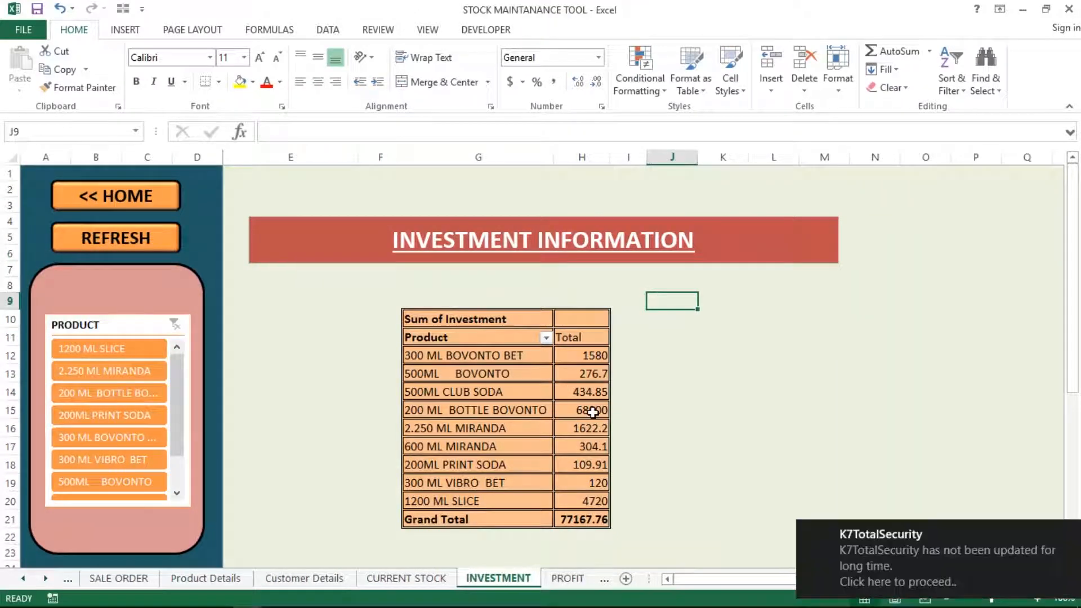
pyautogui.click(591, 411)
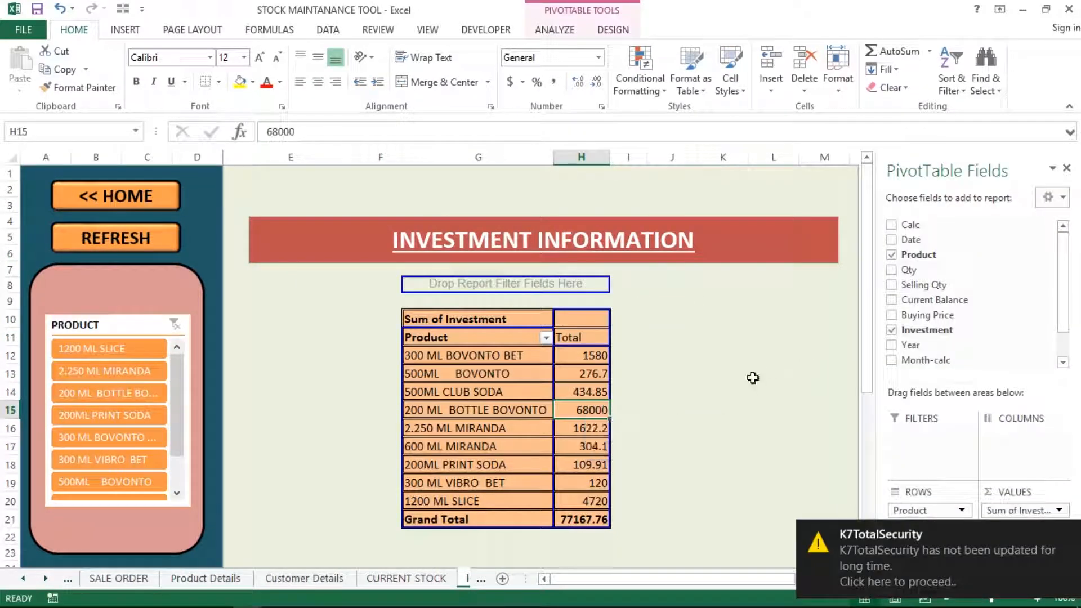
pyautogui.click(762, 309)
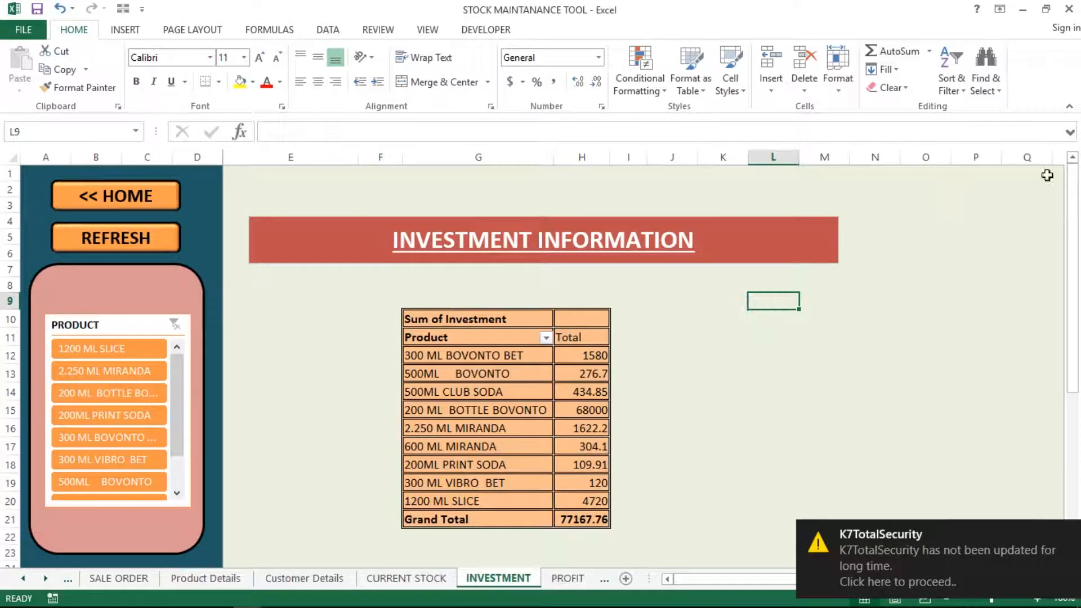
pyautogui.click(929, 275)
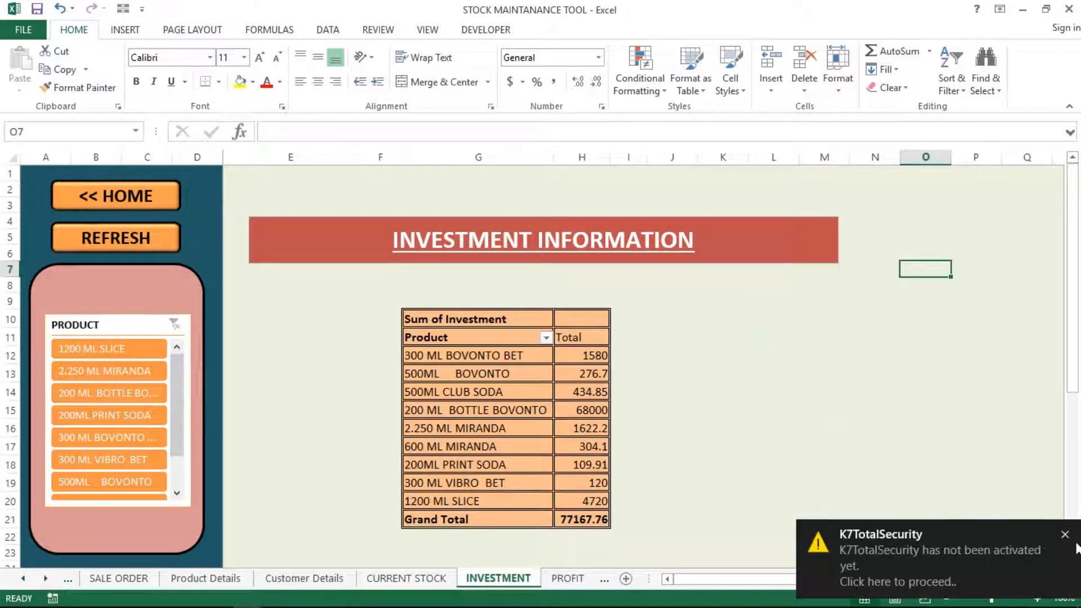
pyautogui.click(1066, 535)
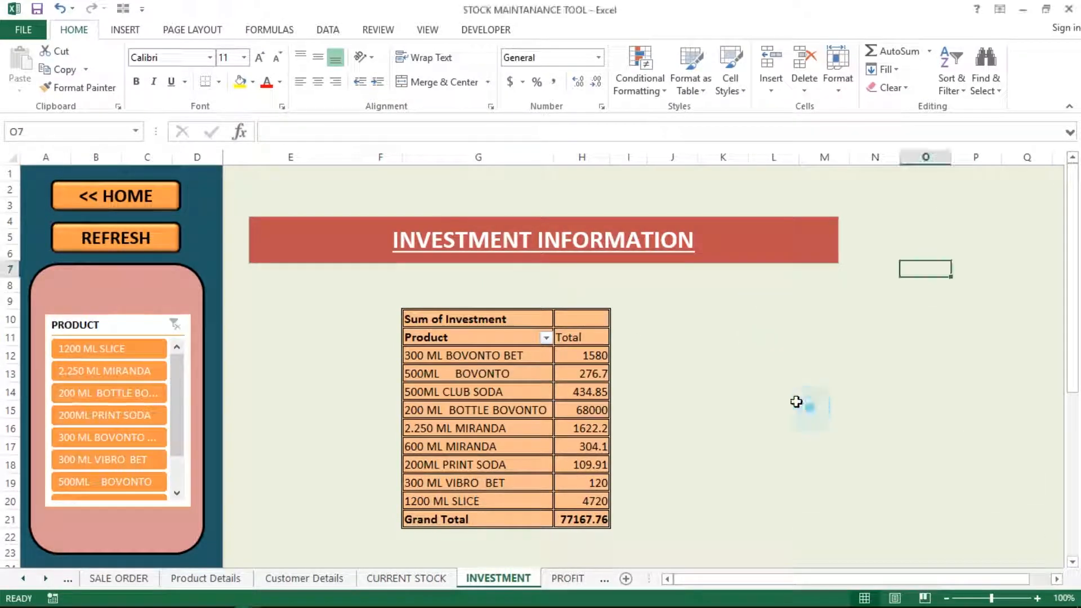
pyautogui.click(314, 285)
pyautogui.click(115, 285)
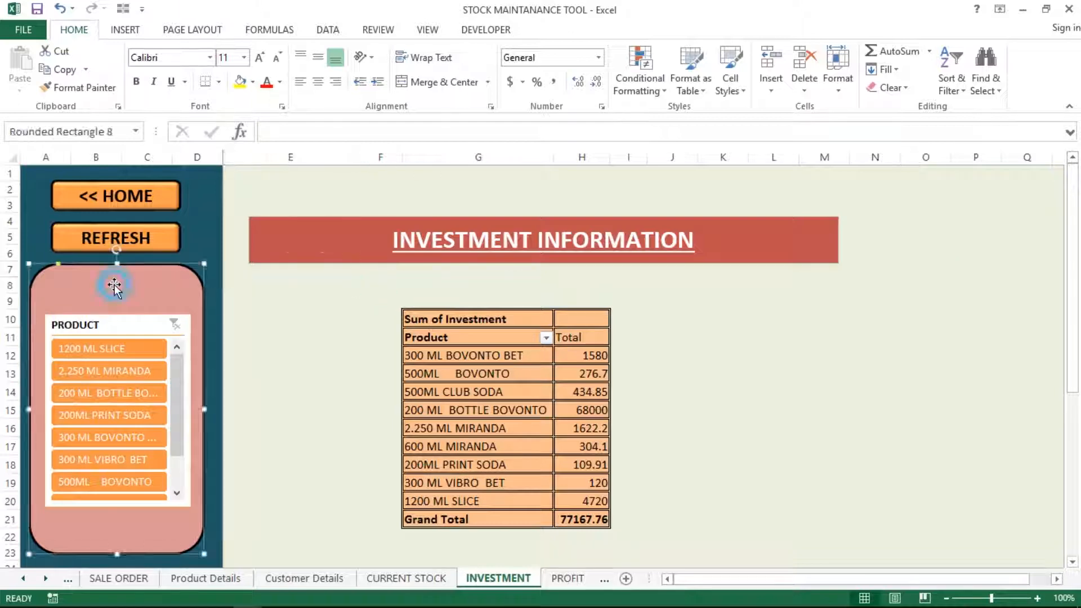
pyautogui.click(290, 288)
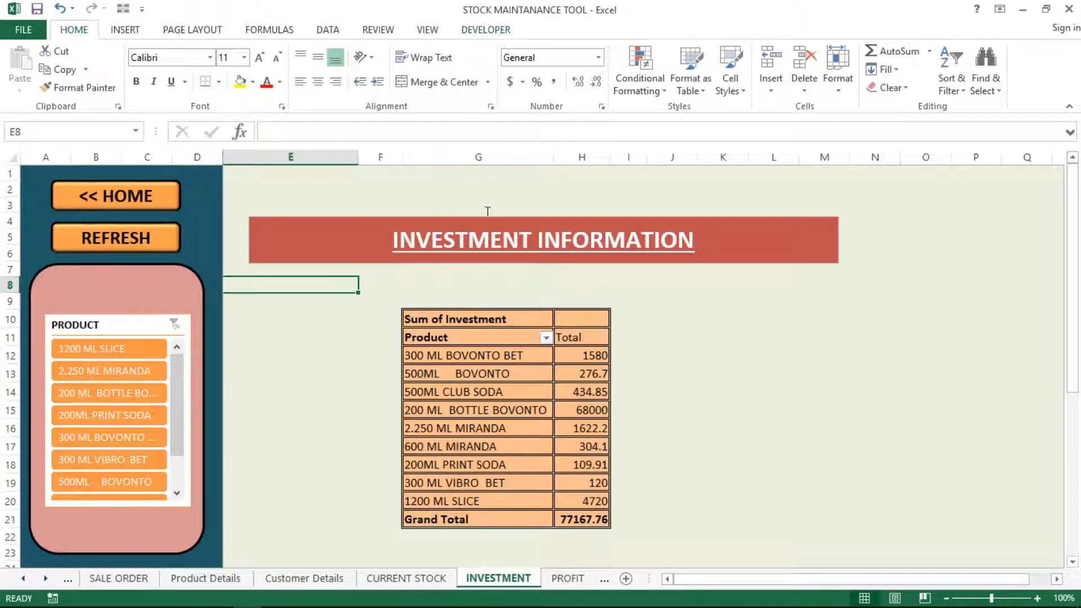
pyautogui.click(475, 367)
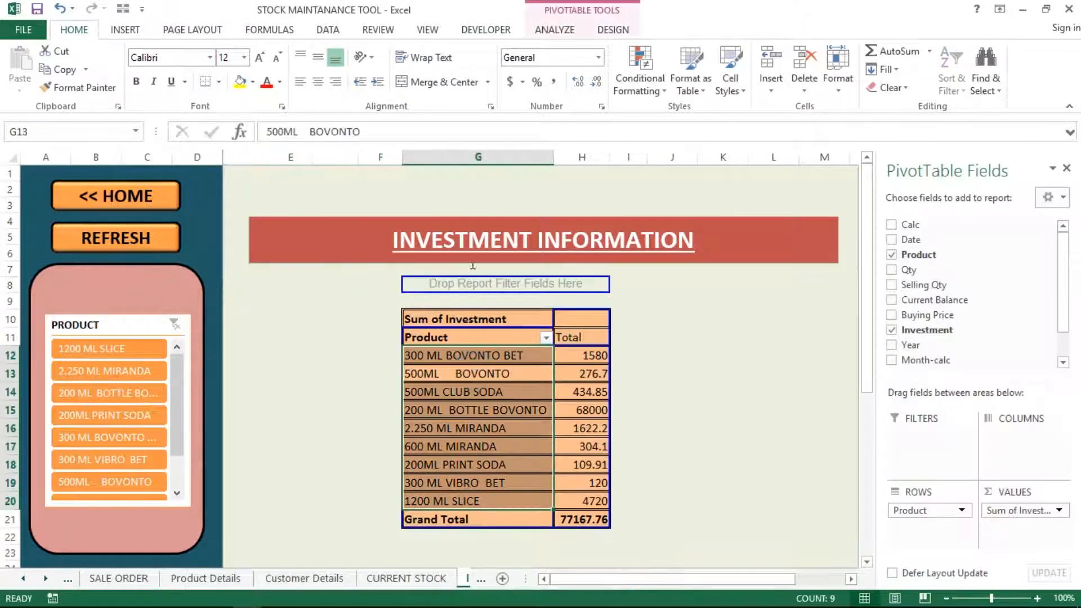
# Insert a Product slicer for the pivot and place it to the pivot's right
pyautogui.click(556, 31)
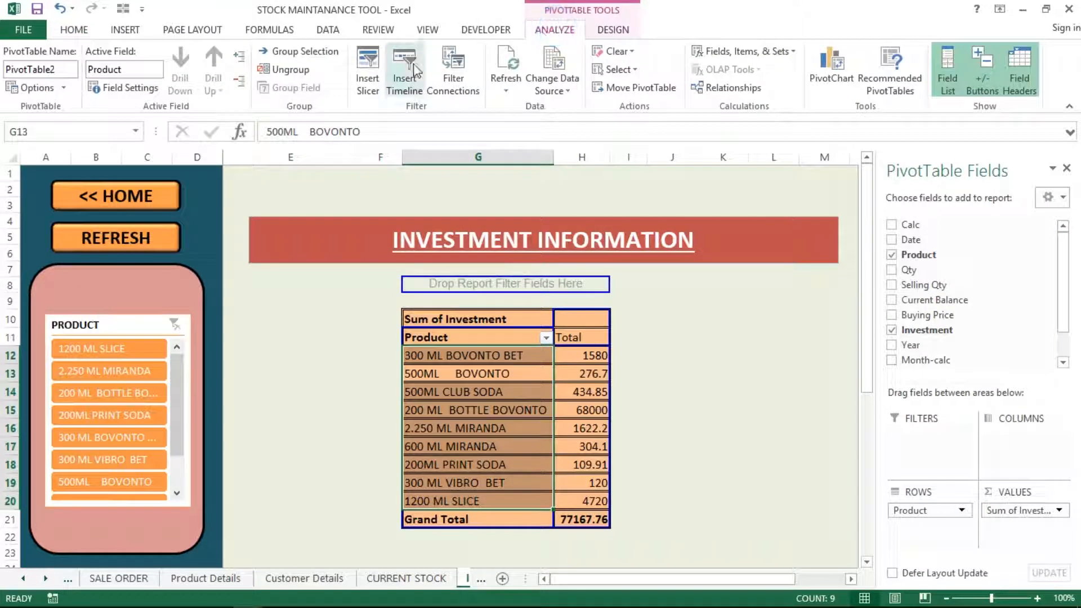
pyautogui.click(374, 81)
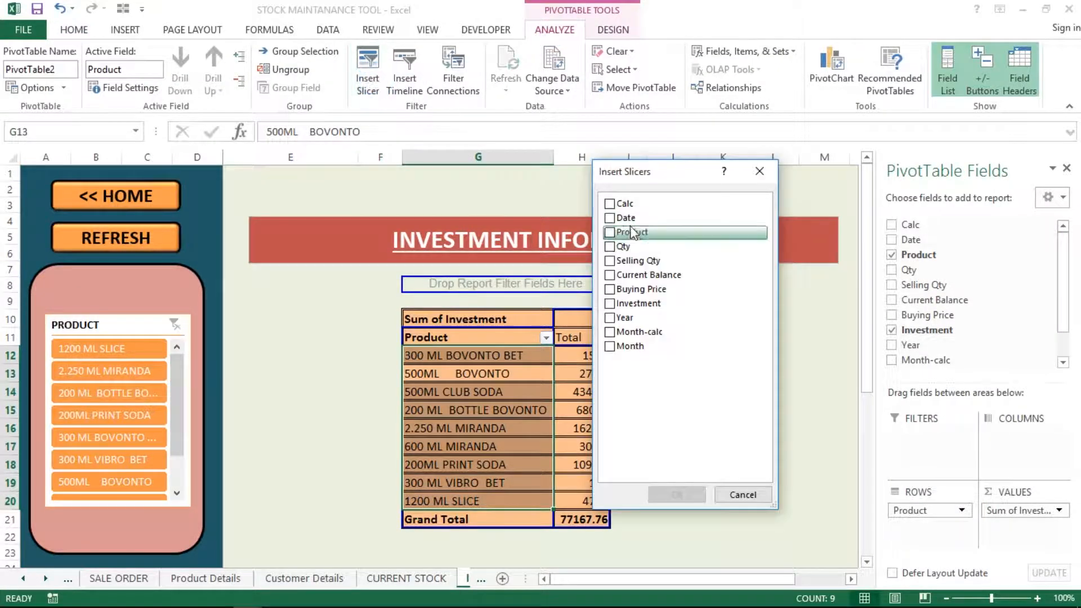
pyautogui.click(610, 232)
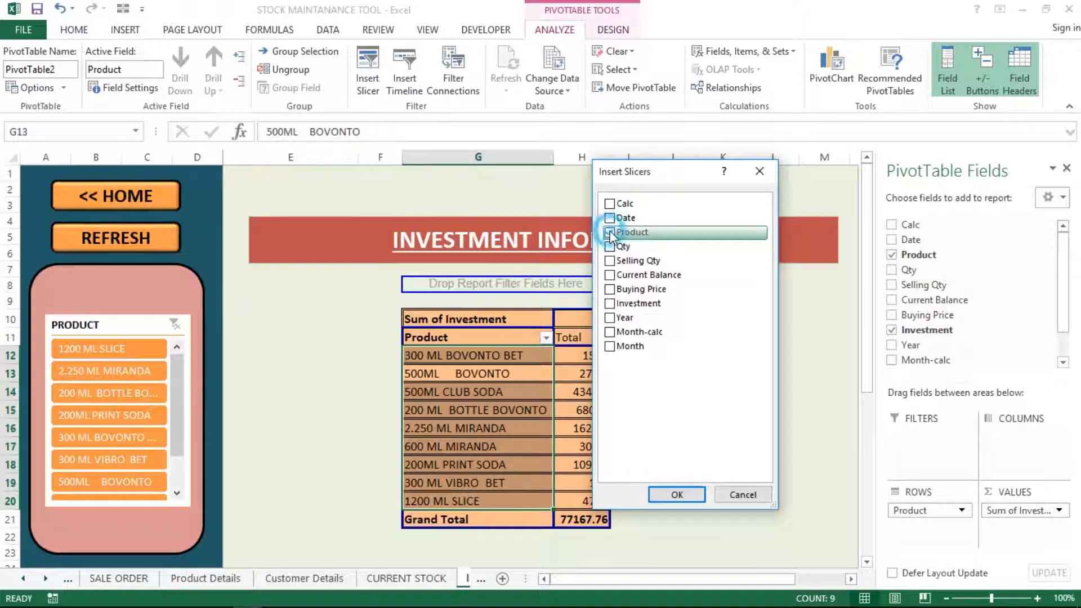
pyautogui.click(677, 494)
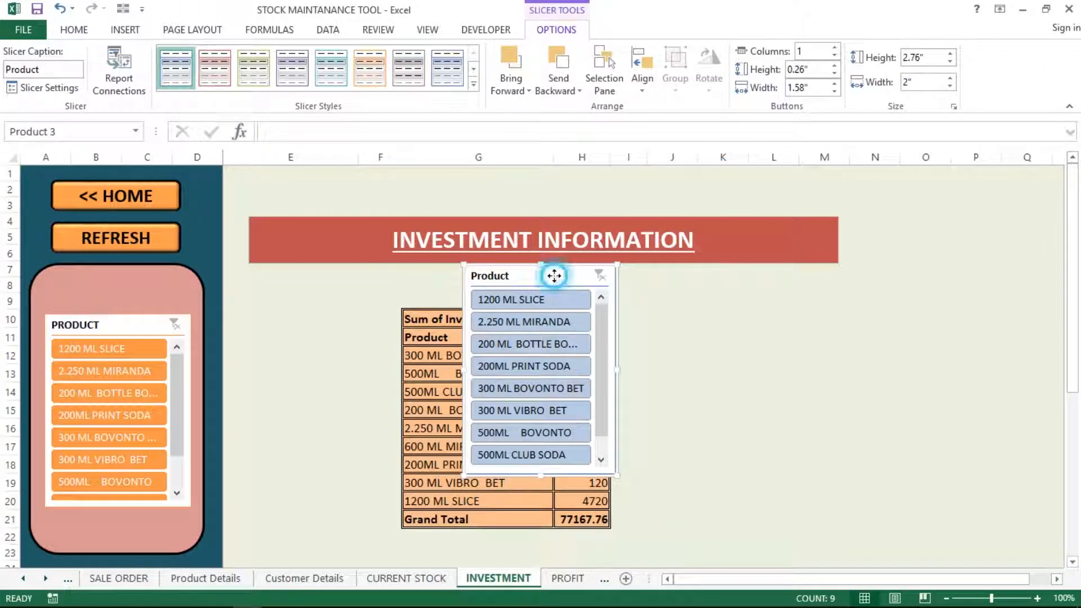
pyautogui.moveTo(552, 276); pyautogui.dragTo(824, 305)
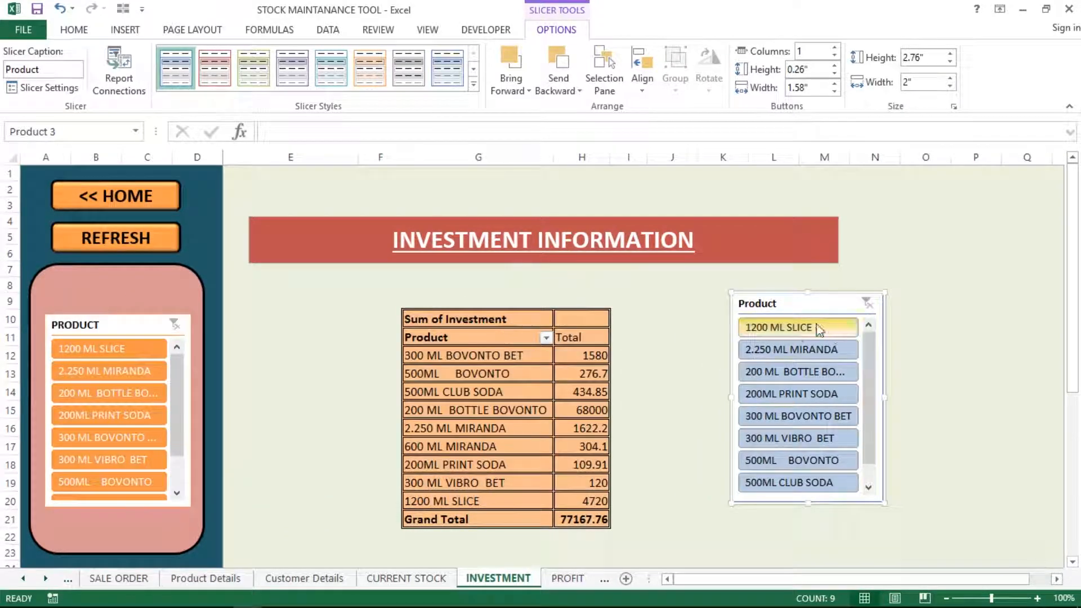
# Test the slicer with 2.250 ML MIRANDA, clear it, close the field list and delete the slicer
pyautogui.click(803, 347)
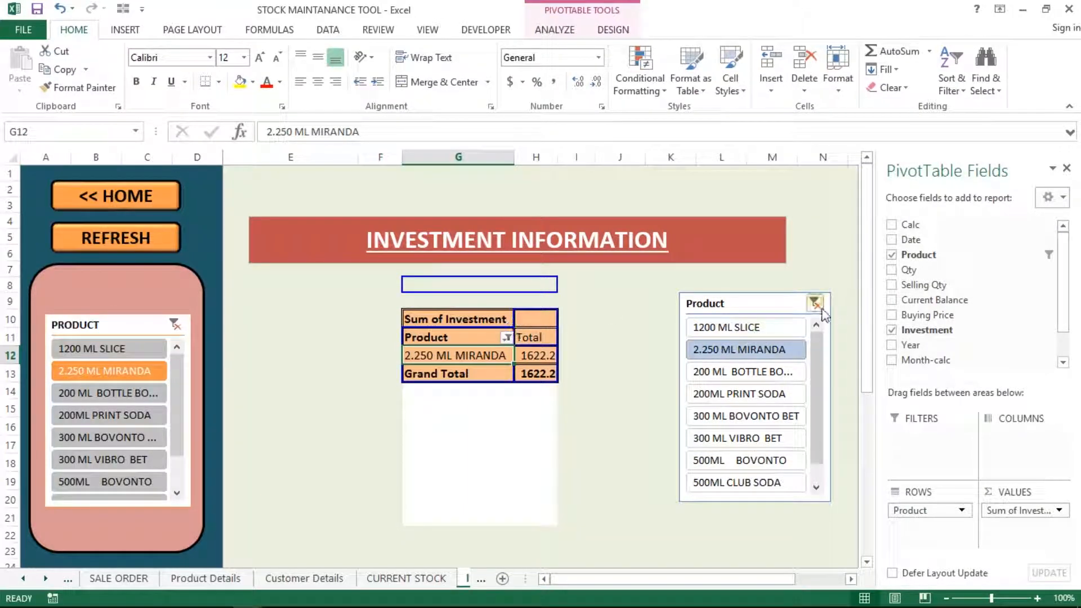
pyautogui.click(815, 304)
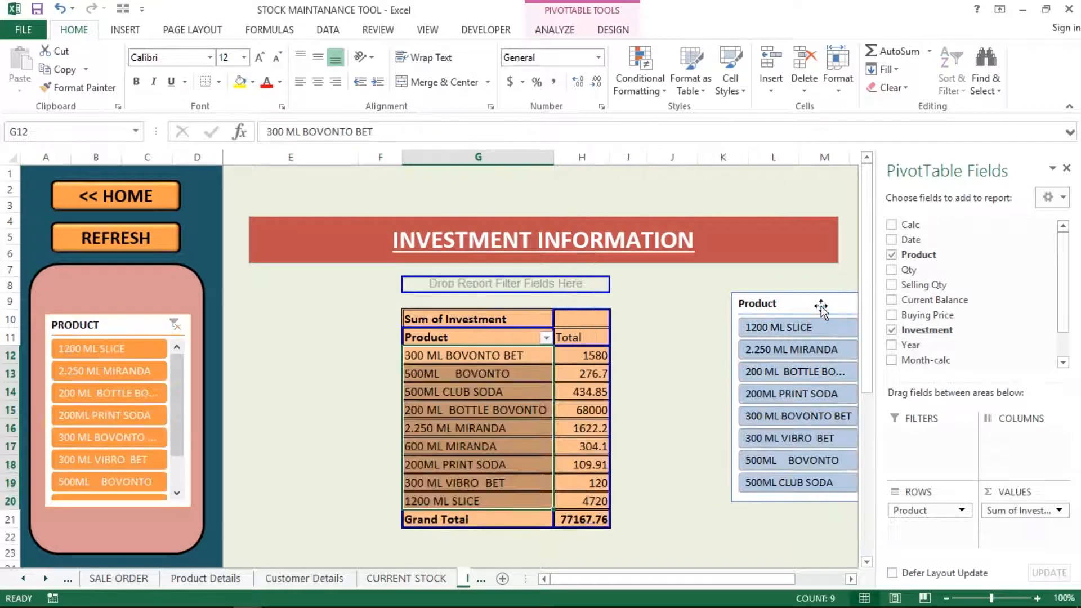
pyautogui.click(1068, 169)
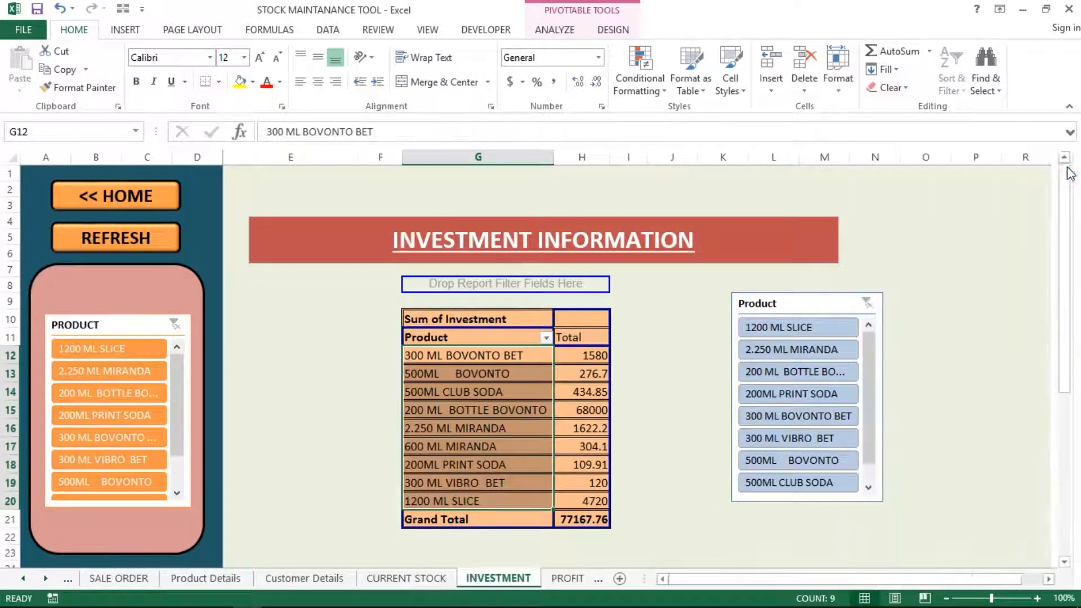
pyautogui.click(854, 304)
pyautogui.press('Delete')
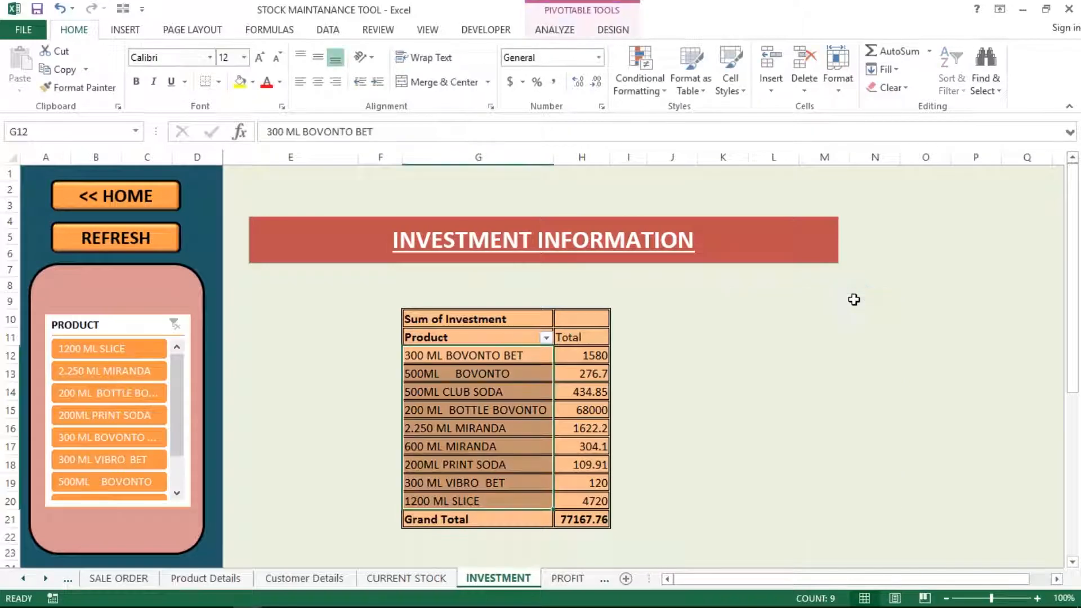
pyautogui.click(834, 302)
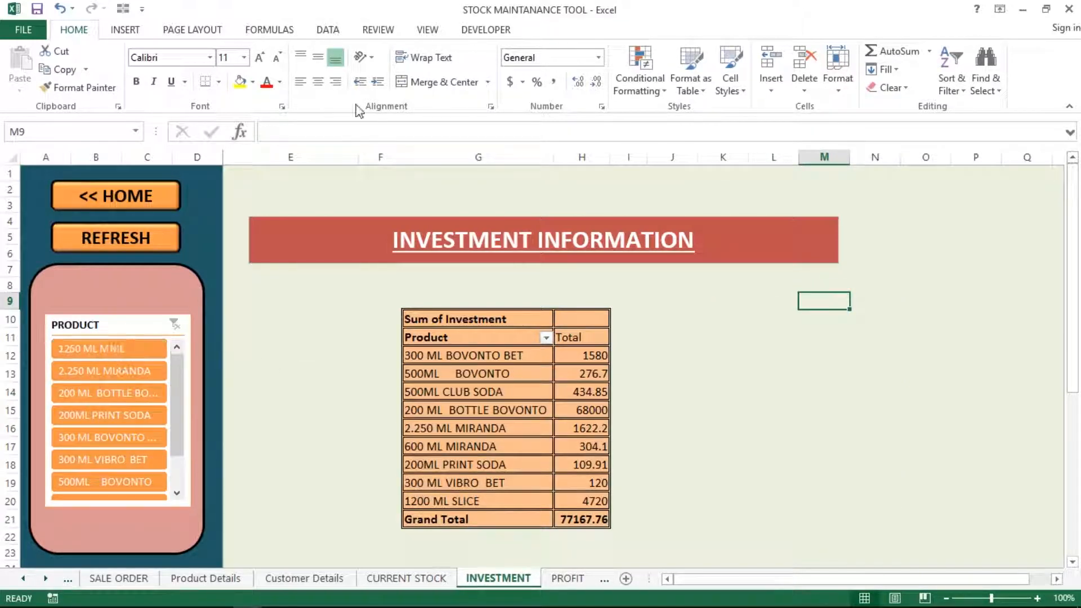
pyautogui.click(112, 324)
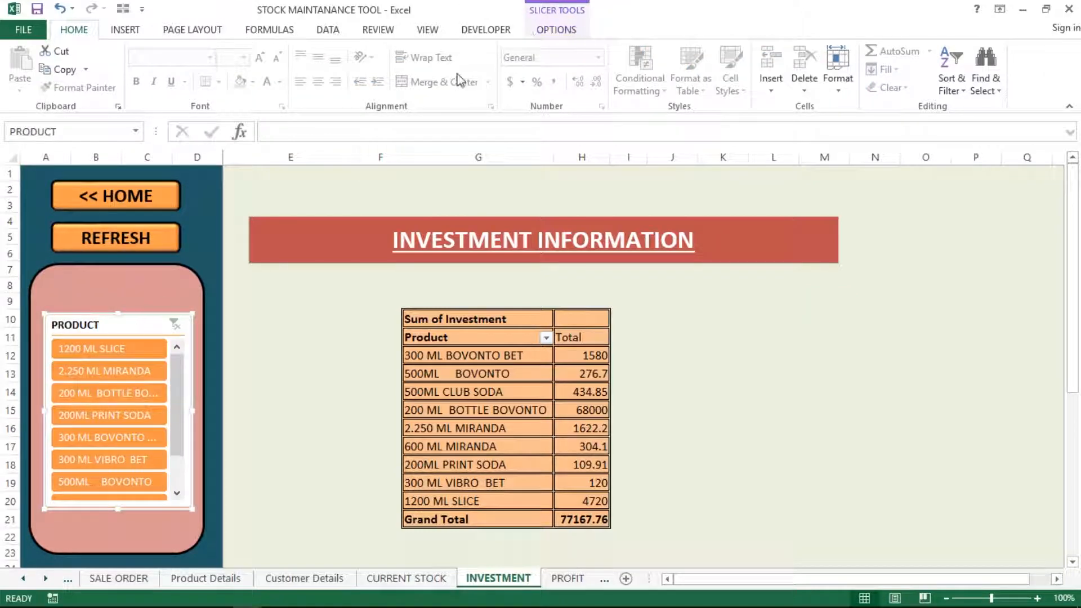
pyautogui.click(479, 345)
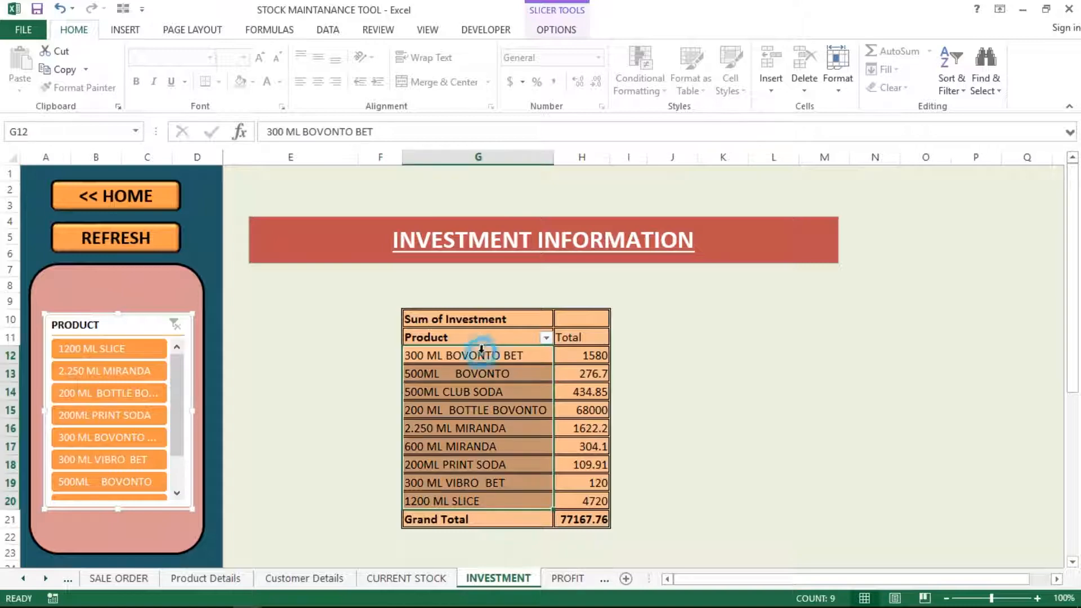
pyautogui.click(557, 30)
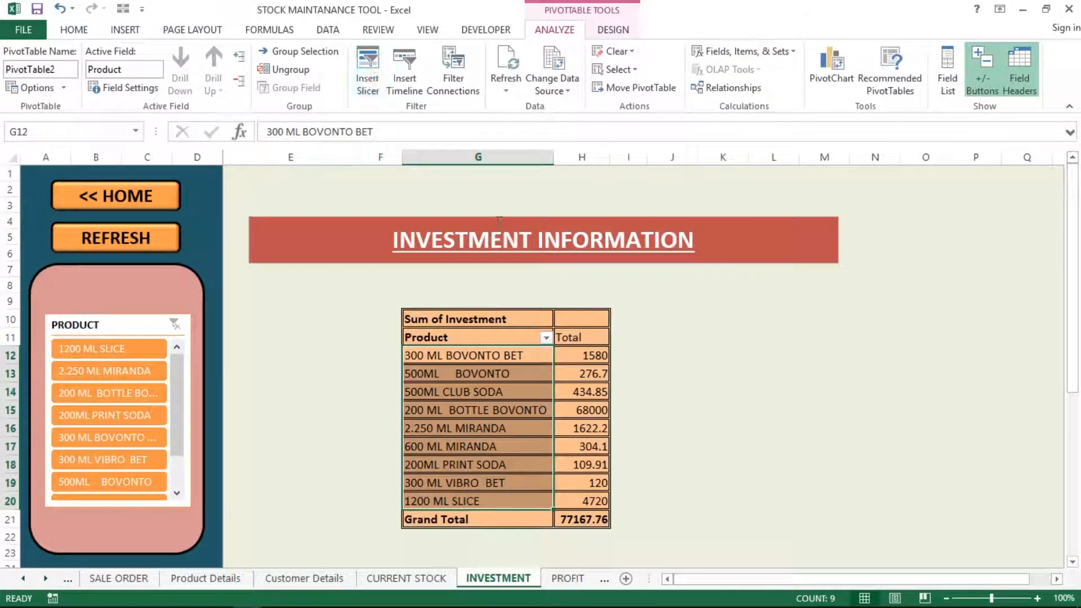
pyautogui.click(367, 70)
pyautogui.click(611, 233)
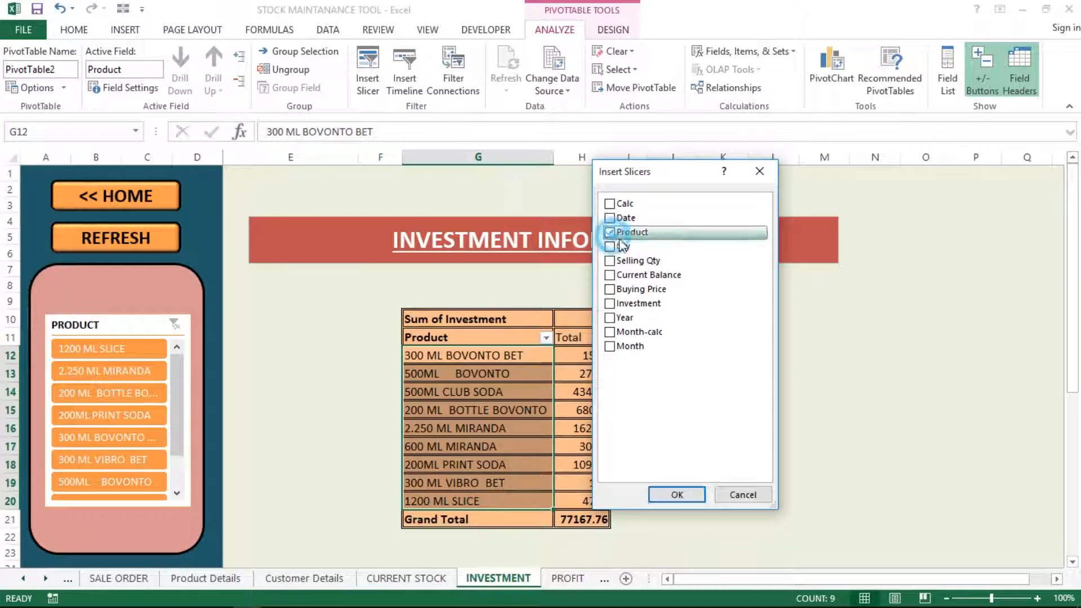
pyautogui.click(678, 495)
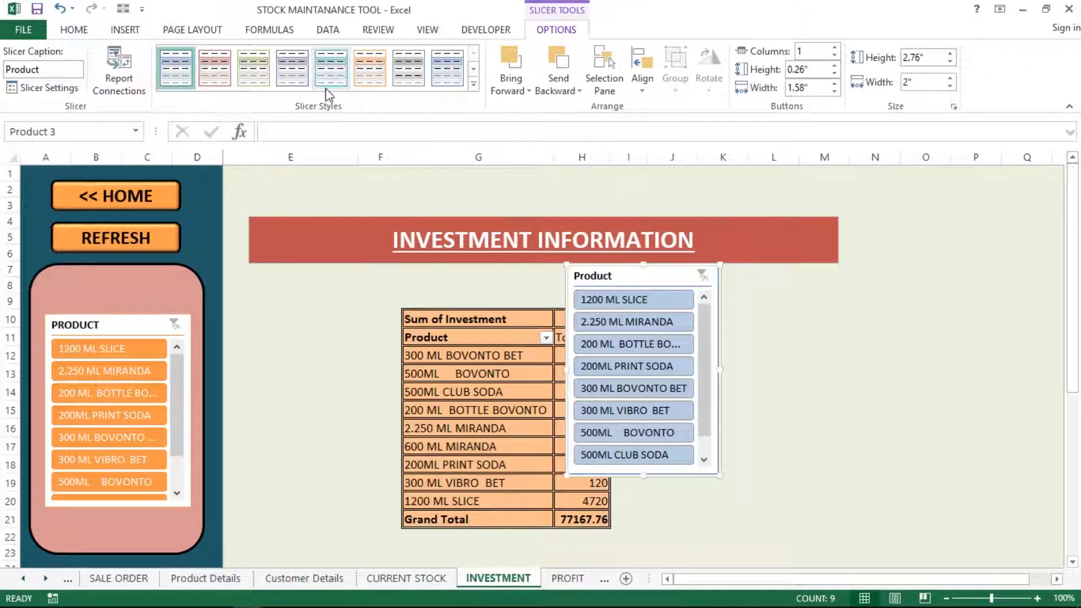
pyautogui.click(365, 70)
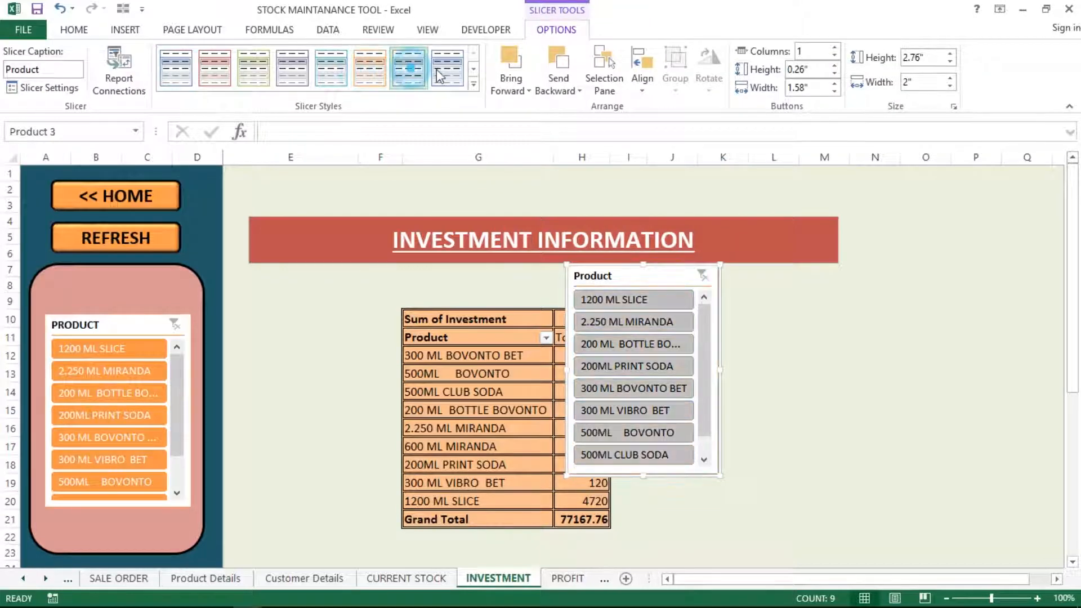
pyautogui.click(292, 68)
pyautogui.click(250, 80)
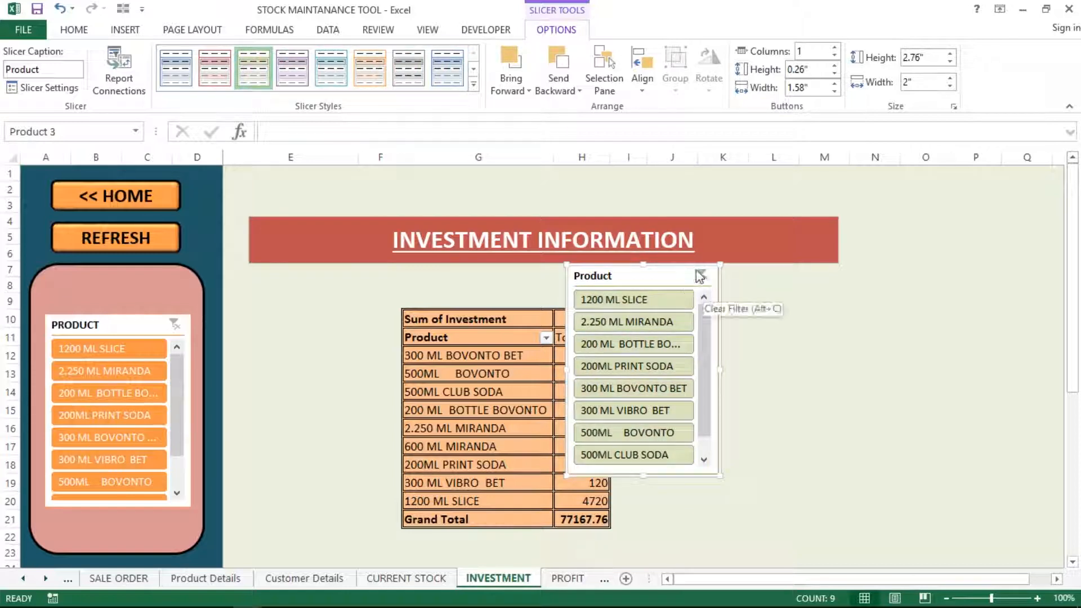
pyautogui.press('Delete')
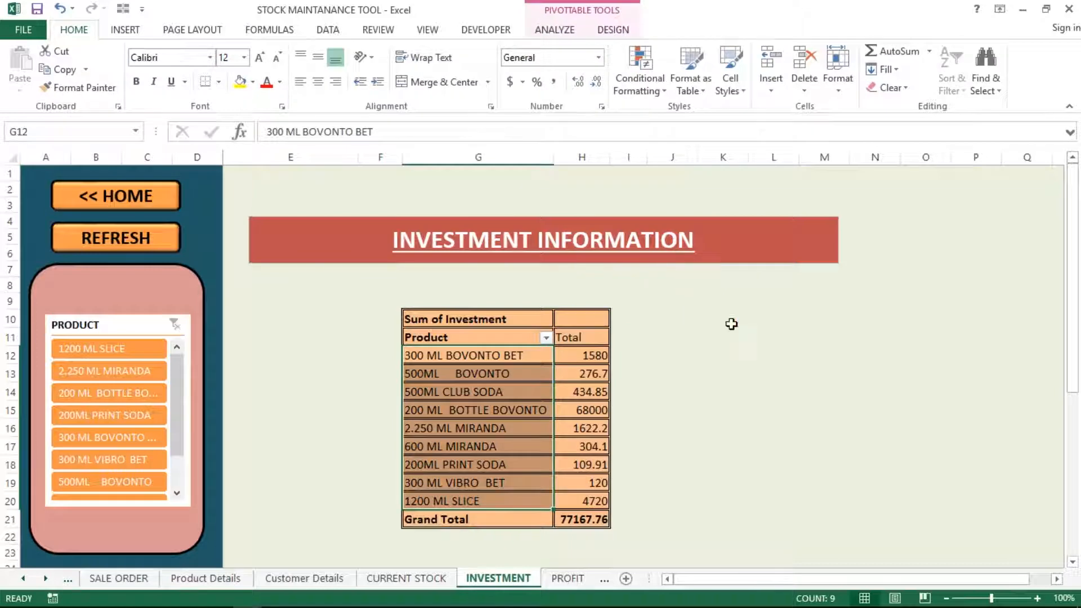
pyautogui.click(731, 324)
pyautogui.click(395, 285)
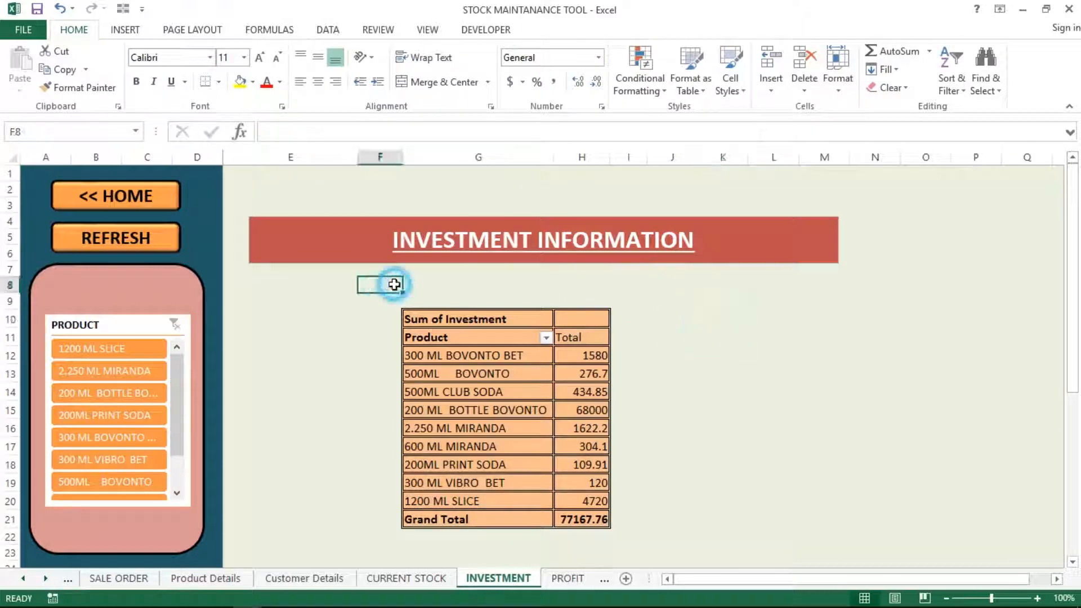
pyautogui.click(434, 356)
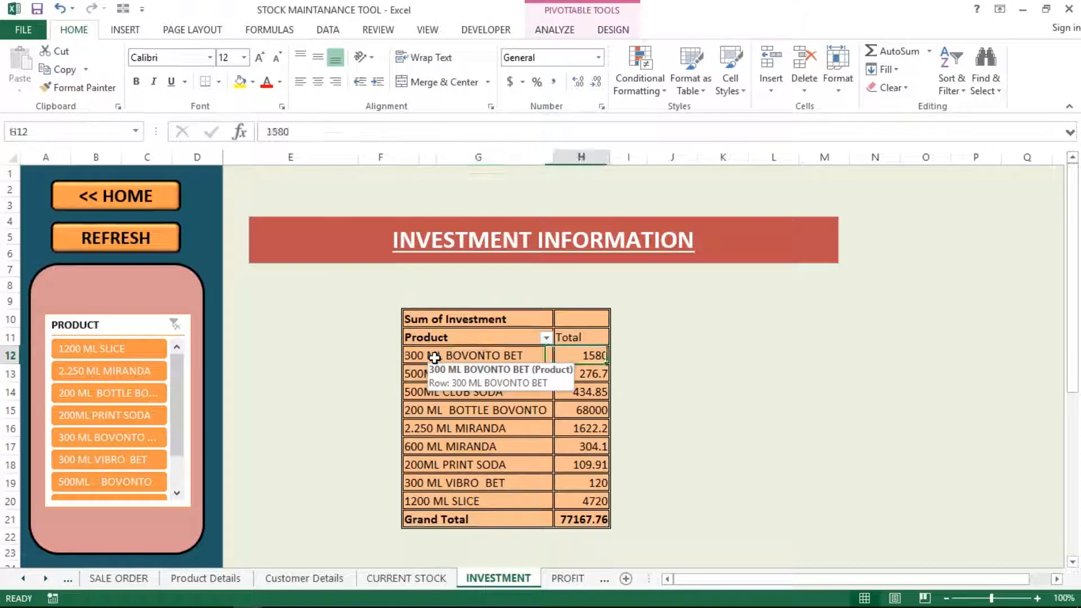
pyautogui.press('Left')
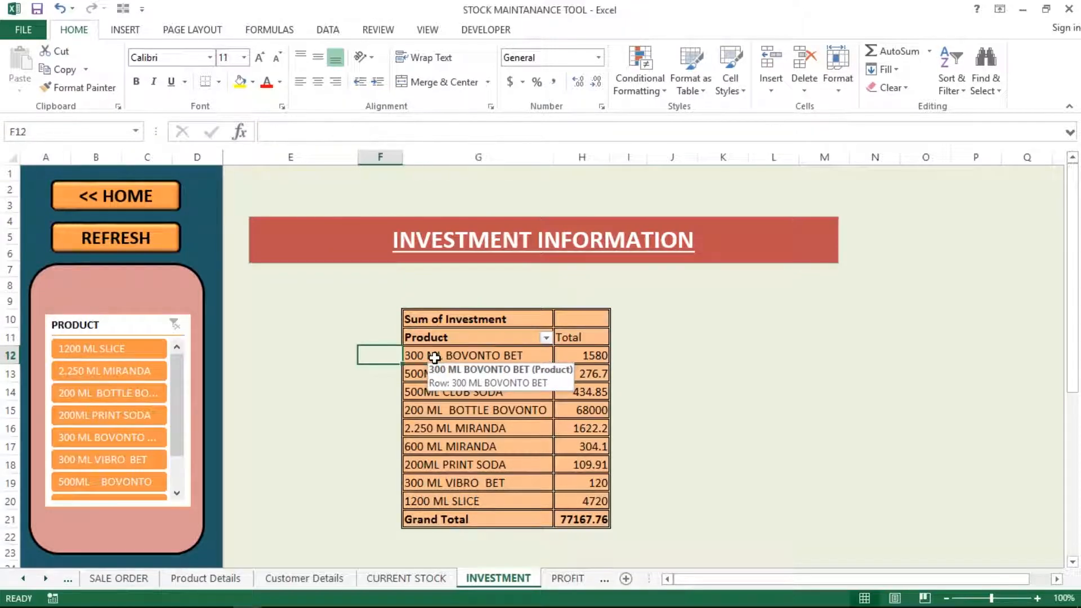
pyautogui.click(435, 356)
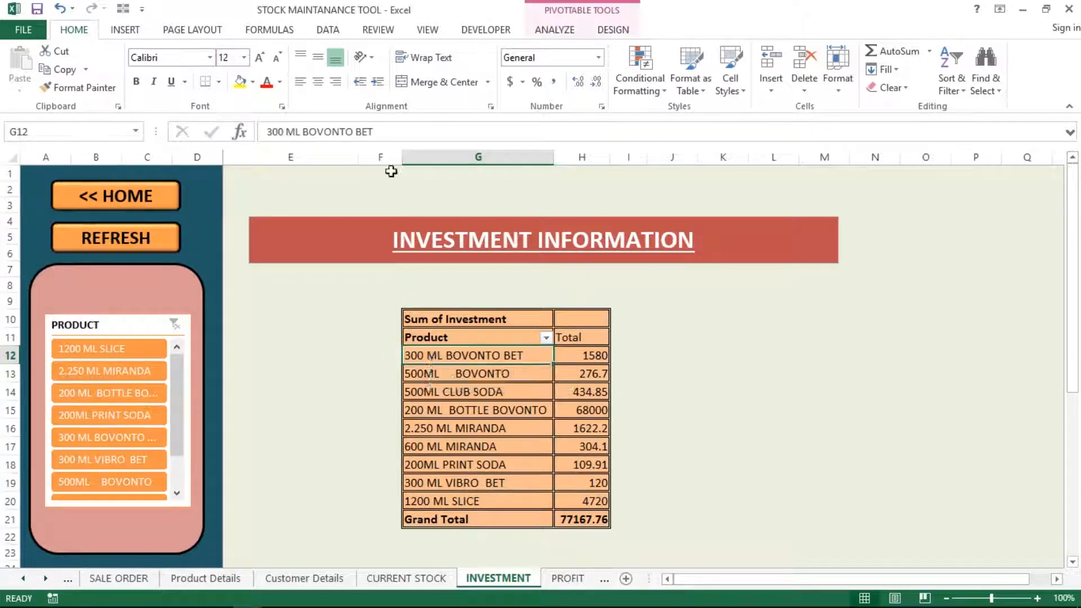
pyautogui.click(338, 181)
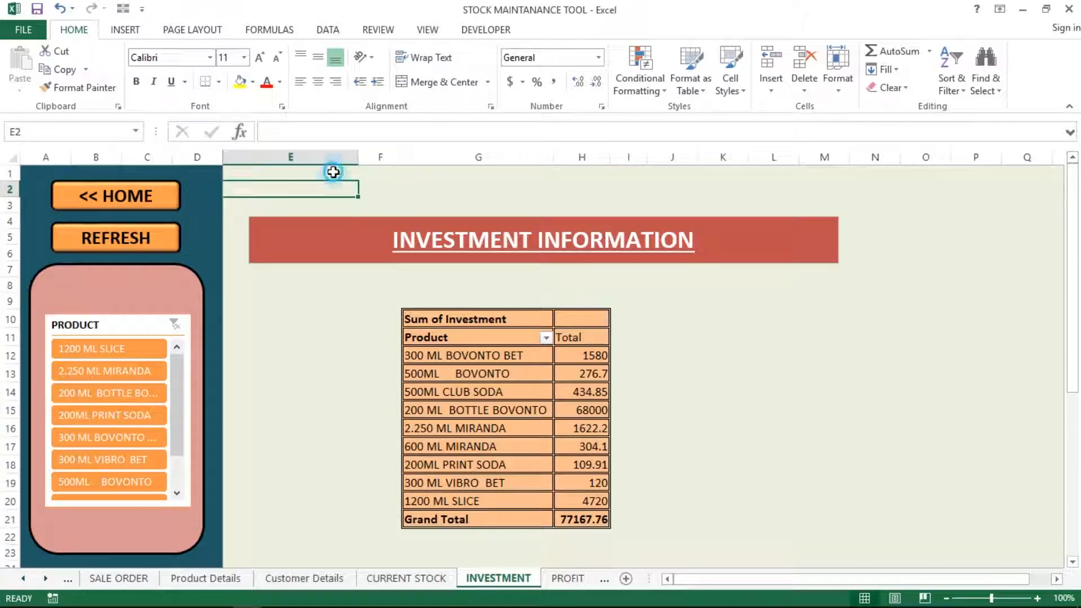
pyautogui.press('Left')
pyautogui.press('Left')
pyautogui.press('Left')
pyautogui.press('Left')
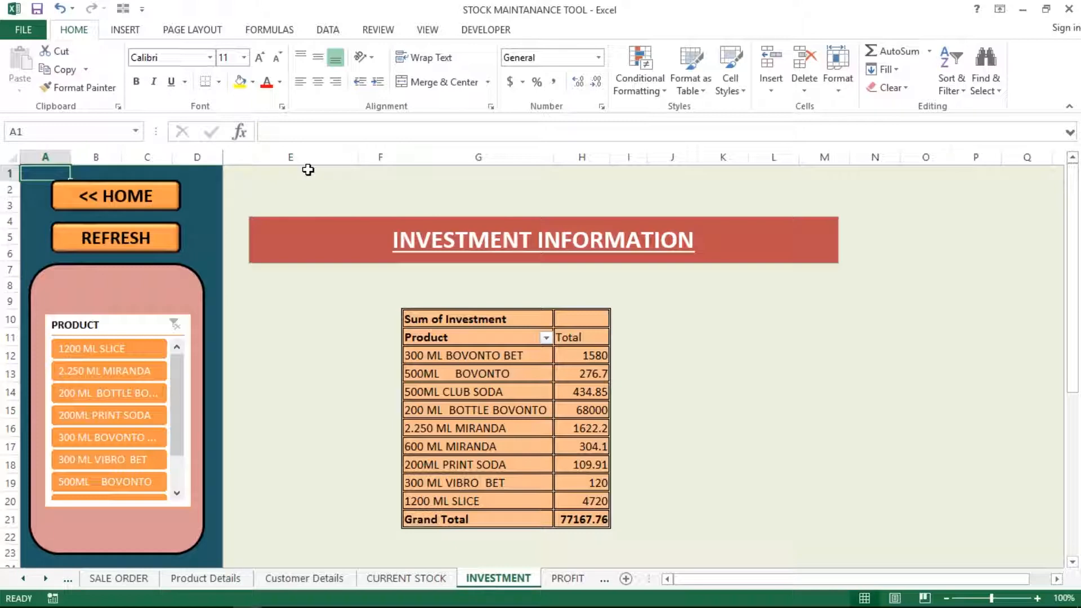
pyautogui.hotkey('shift', 'Right')
pyautogui.hotkey('shift', 'Right')
pyautogui.hotkey('shift', 'Right')
pyautogui.hotkey('shift', 'Down')
pyautogui.hotkey('shift', 'Down')
pyautogui.hotkey('shift', 'Down')
pyautogui.hotkey('shift', 'Down')
pyautogui.hotkey('shift', 'Down')
pyautogui.hotkey('shift', 'Down')
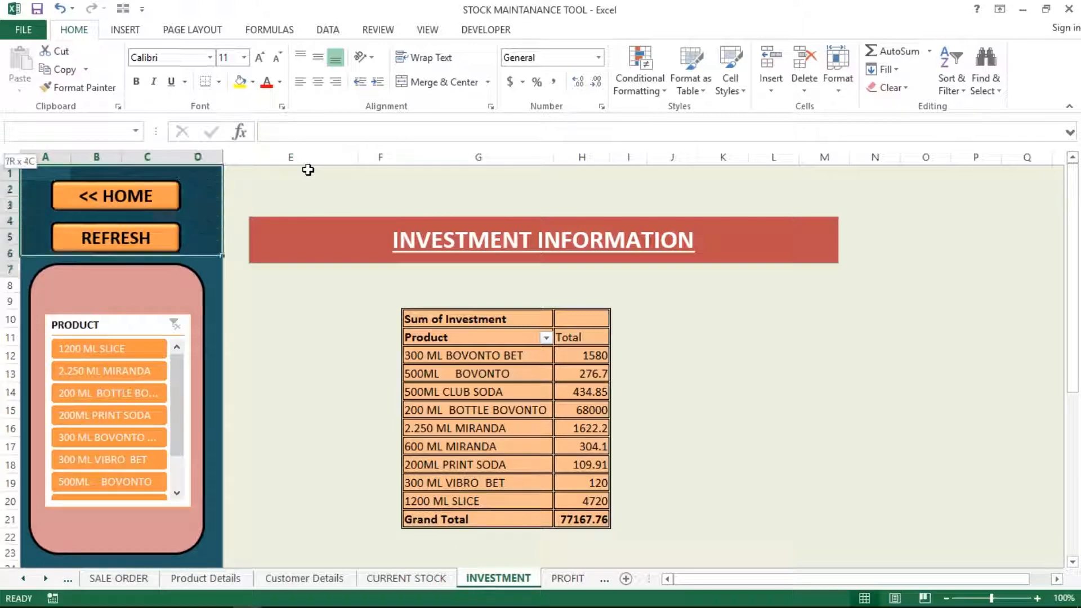
pyautogui.hotkey('shift', 'Down')
pyautogui.hotkey('shift', 'Down')
pyautogui.hotkey('shift', 'Down')
pyautogui.hotkey('shift', 'Down')
pyautogui.hotkey('shift', 'Down')
pyautogui.hotkey('shift', 'Down')
pyautogui.hotkey('shift', 'Down')
pyautogui.hotkey('shift', 'Down')
pyautogui.hotkey('shift', 'Down')
pyautogui.hotkey('shift', 'Down')
pyautogui.hotkey('shift', 'Down')
pyautogui.hotkey('shift', 'Down')
pyautogui.hotkey('shift', 'Down')
pyautogui.hotkey('shift', 'Down')
pyautogui.hotkey('shift', 'Down')
pyautogui.hotkey('shift', 'Down')
pyautogui.hotkey('shift', 'Down')
pyautogui.hotkey('shift', 'Down')
pyautogui.hotkey('shift', 'Down')
pyautogui.hotkey('shift', 'Down')
pyautogui.press('Up')
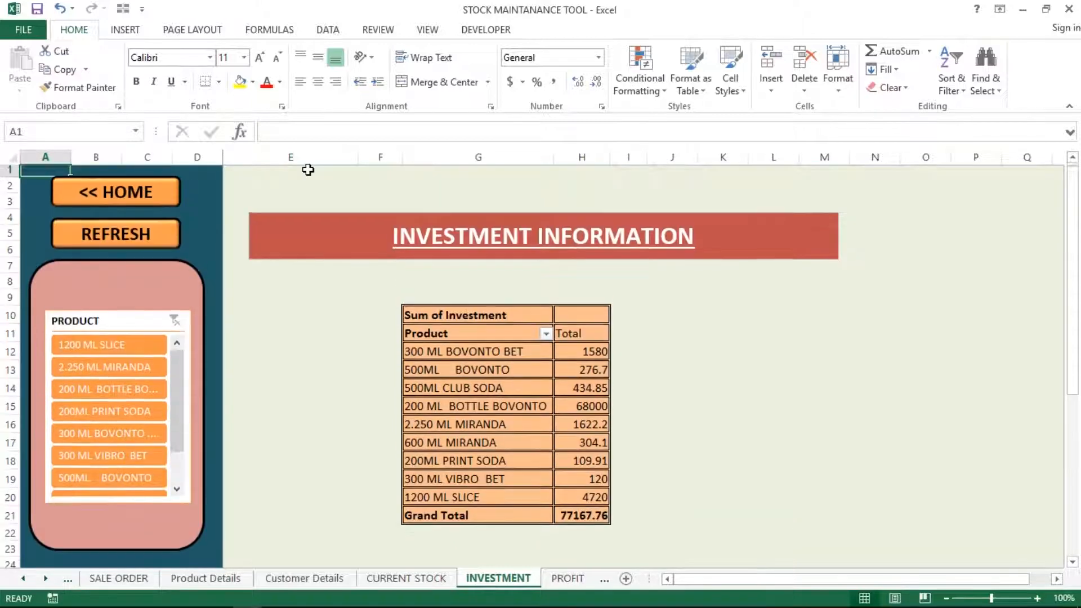
pyautogui.press('Down')
pyautogui.press('Down')
pyautogui.press('Down')
pyautogui.press('Right')
pyautogui.press('Right')
pyautogui.press('Right')
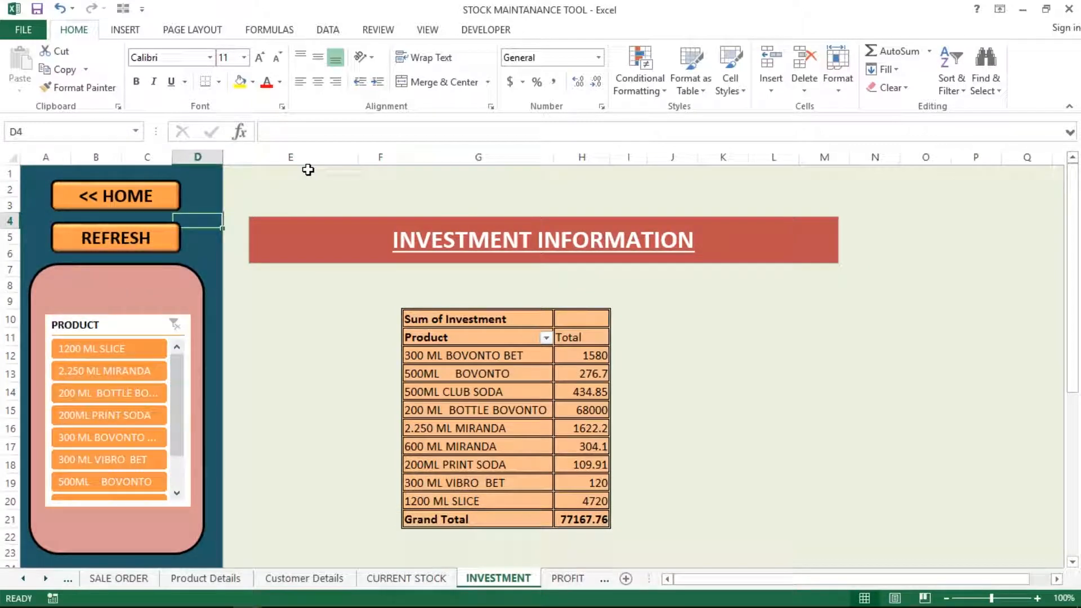
pyautogui.click(708, 345)
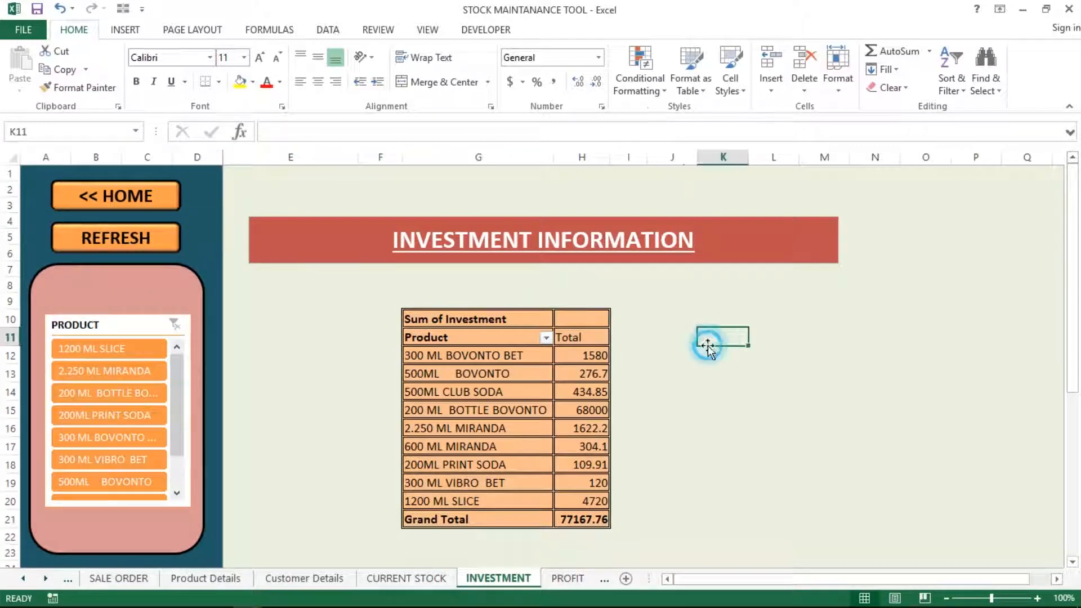
pyautogui.click(800, 304)
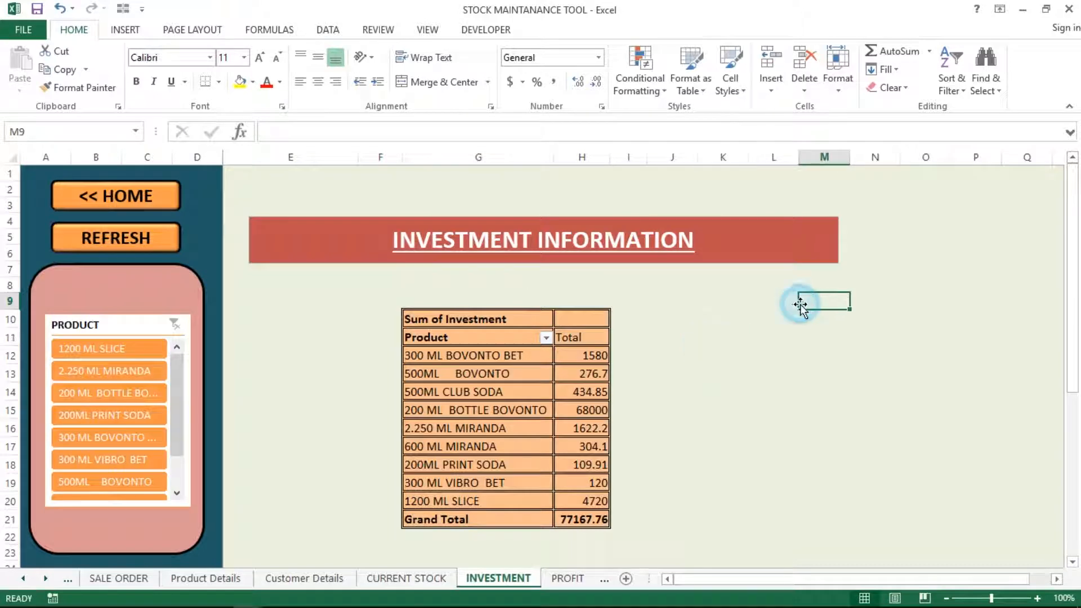
pyautogui.click(826, 321)
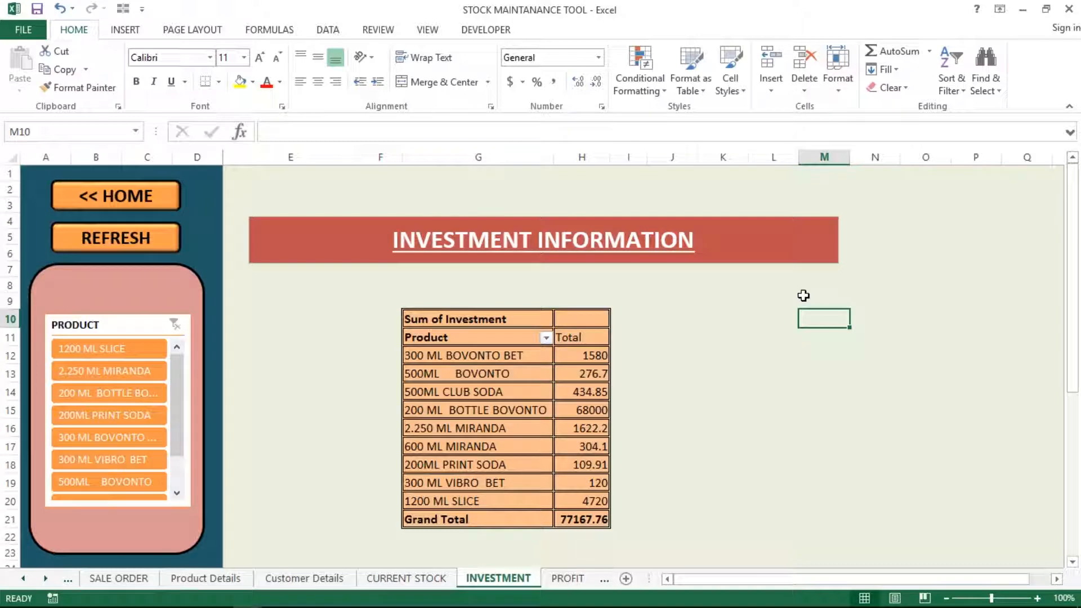
pyautogui.click(742, 303)
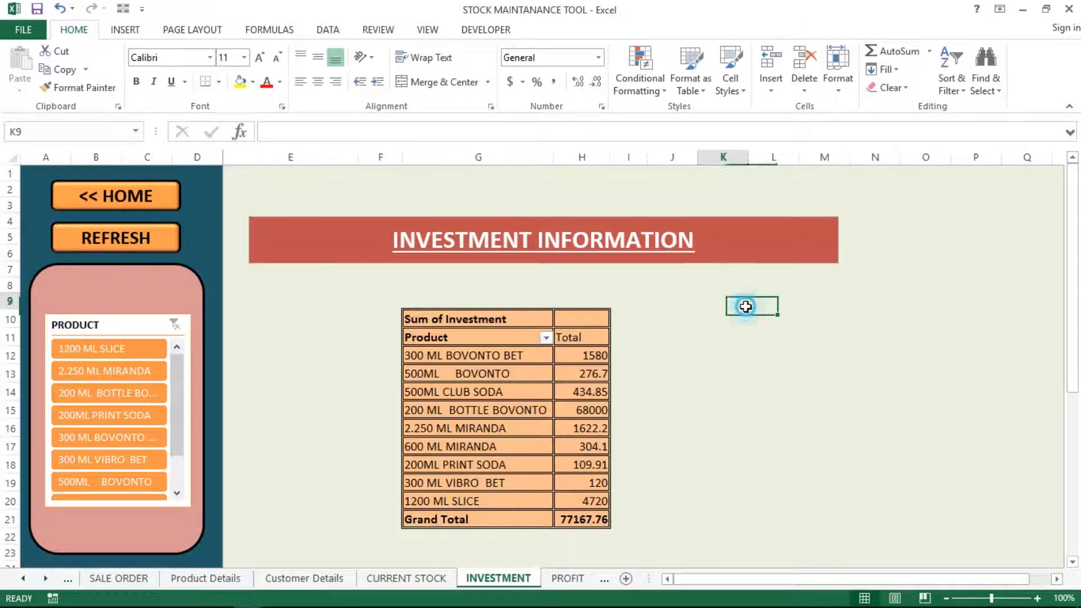
pyautogui.click(704, 300)
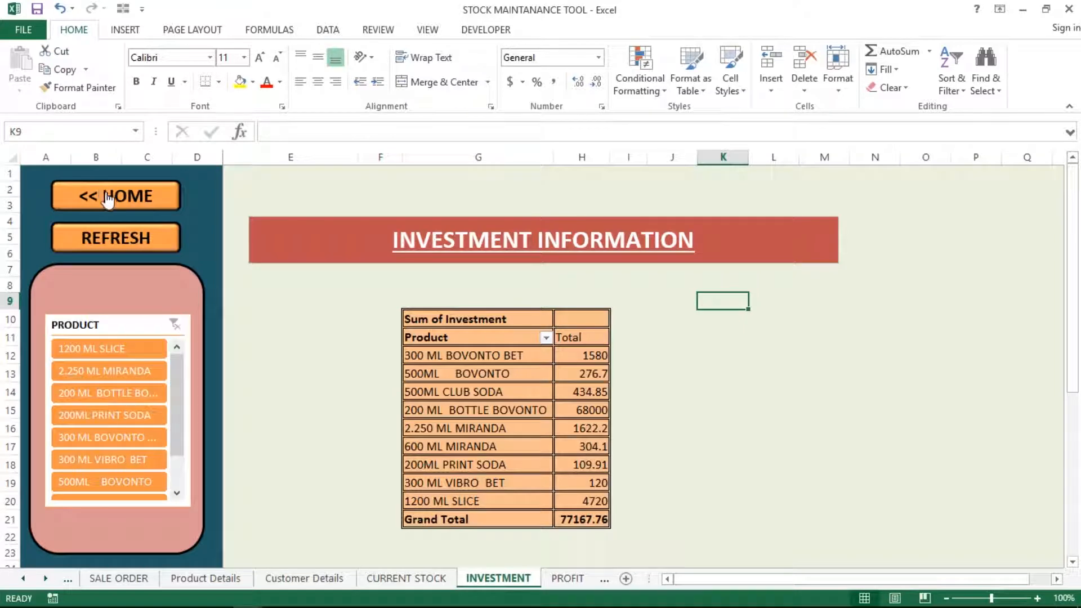
pyautogui.click(254, 376)
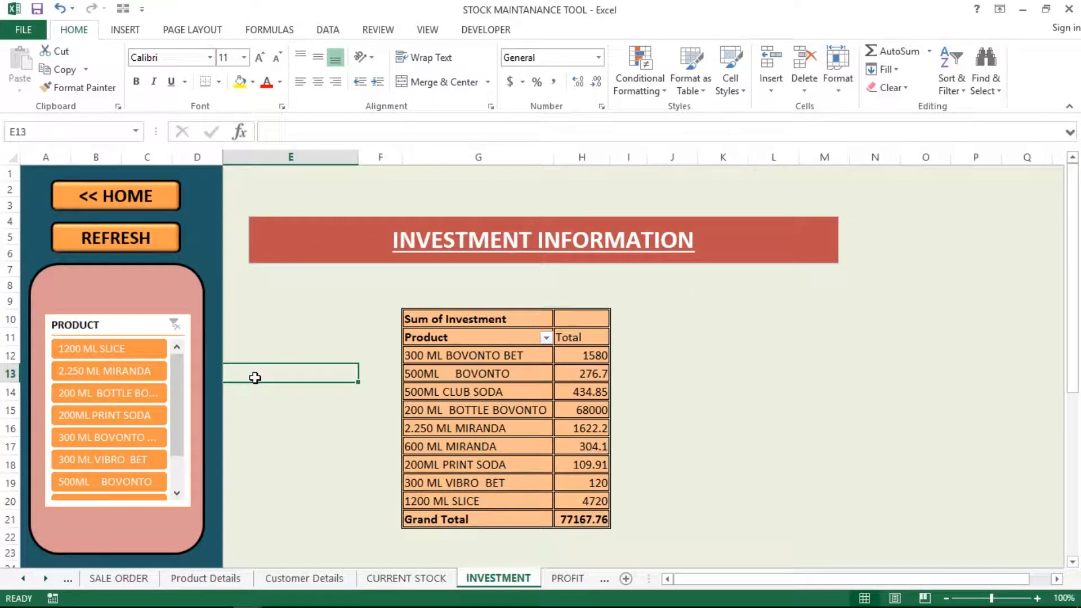